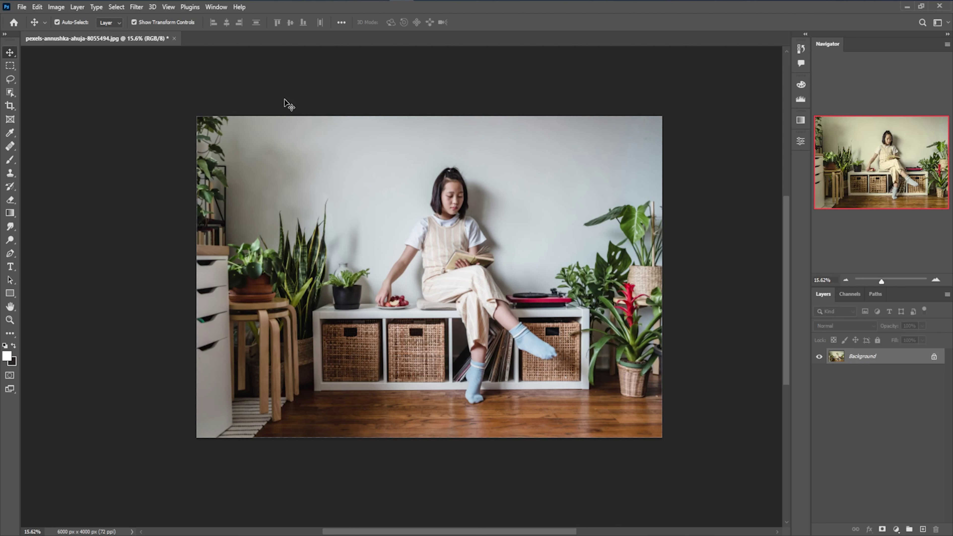
- Darken the room photo with an Exposure adjustment layer at -2.11 exposure and 0.86 gamma
{"action": "left_click", "coordinate": [898, 528]}
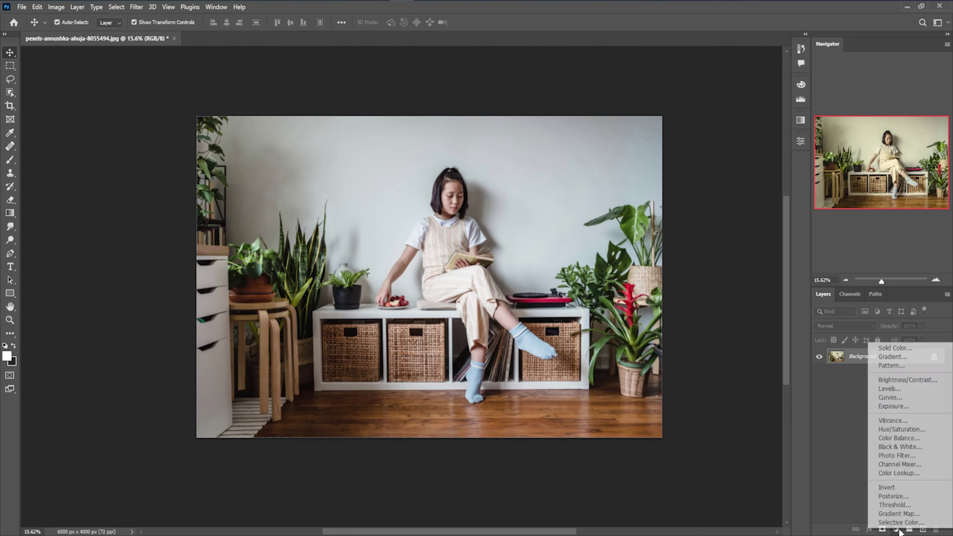
{"action": "left_click", "coordinate": [895, 407]}
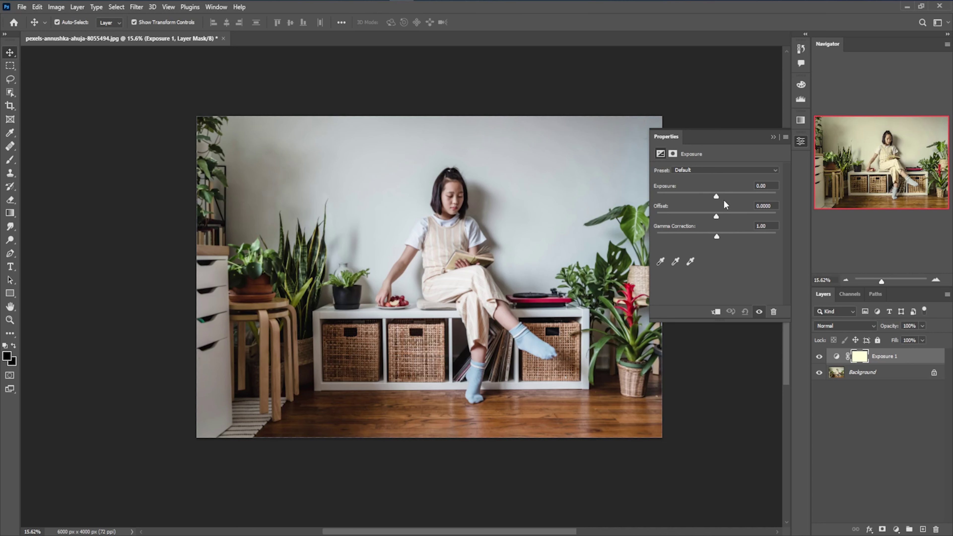
{"action": "left_click_drag", "start_coordinate": [716, 196], "coordinate": [696, 196]}
{"action": "left_click_drag", "start_coordinate": [716, 236], "coordinate": [723, 237]}
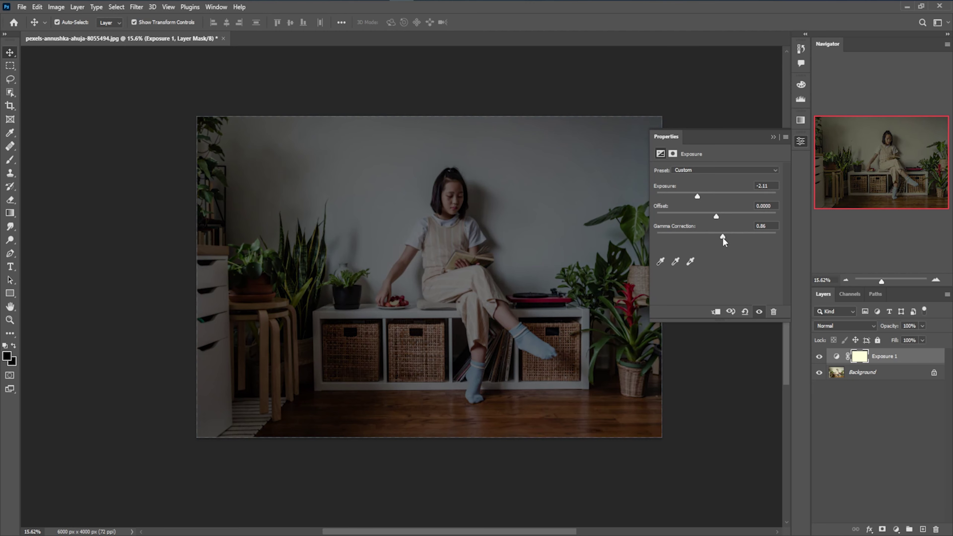
{"action": "left_click", "coordinate": [773, 139]}
{"action": "left_click", "coordinate": [503, 96]}
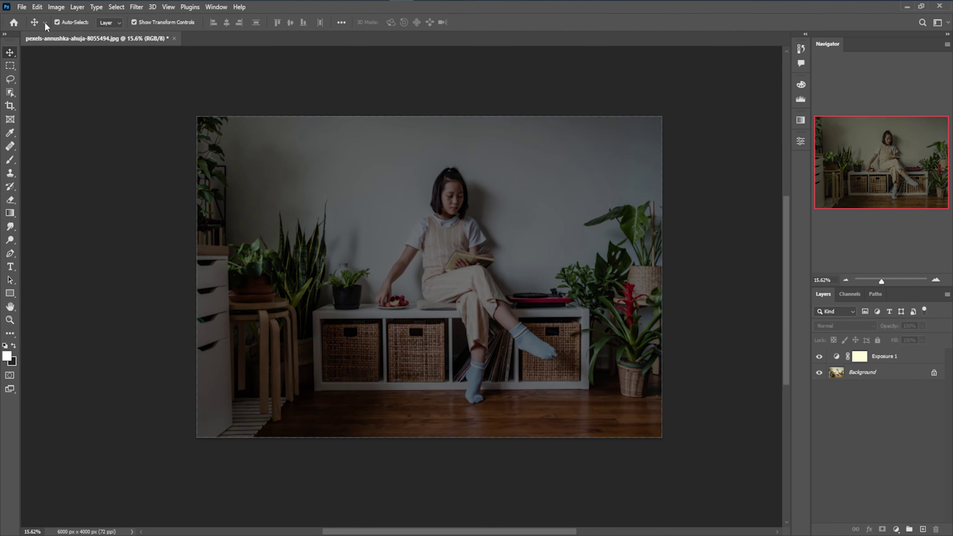
{"action": "left_click", "coordinate": [22, 7]}
- Create a 1300×1300 px document and draw a rectangle near the canvas top-left
{"action": "left_click", "coordinate": [33, 19]}
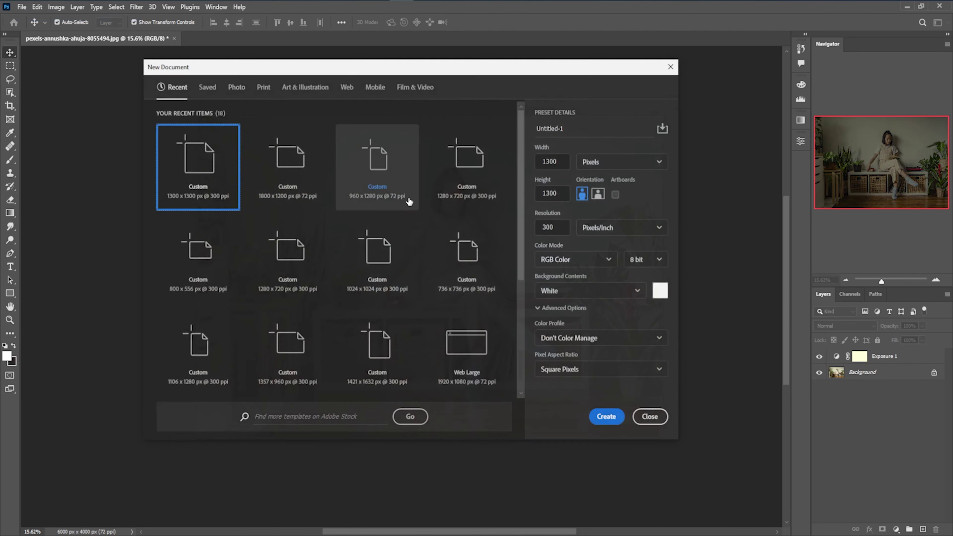
{"action": "left_click", "coordinate": [611, 418]}
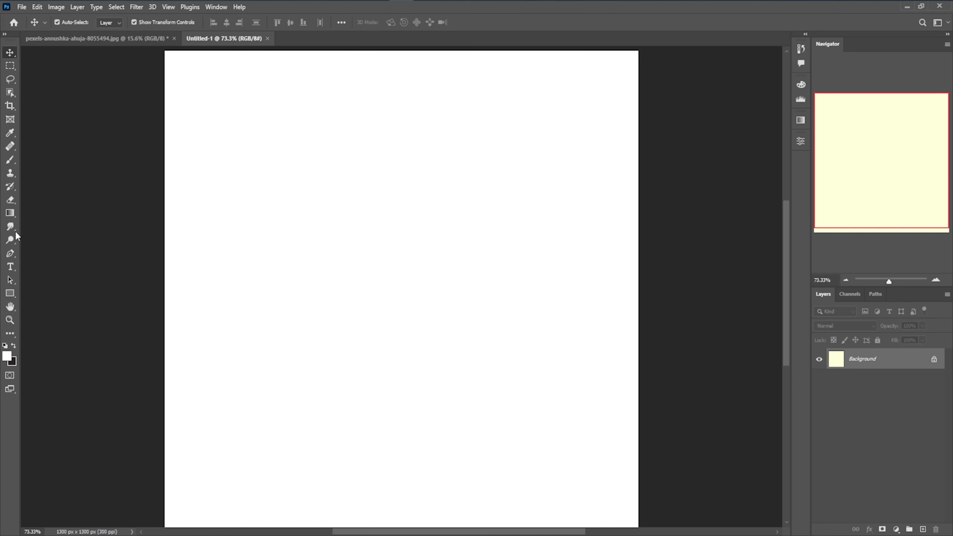
{"action": "left_click", "coordinate": [10, 297]}
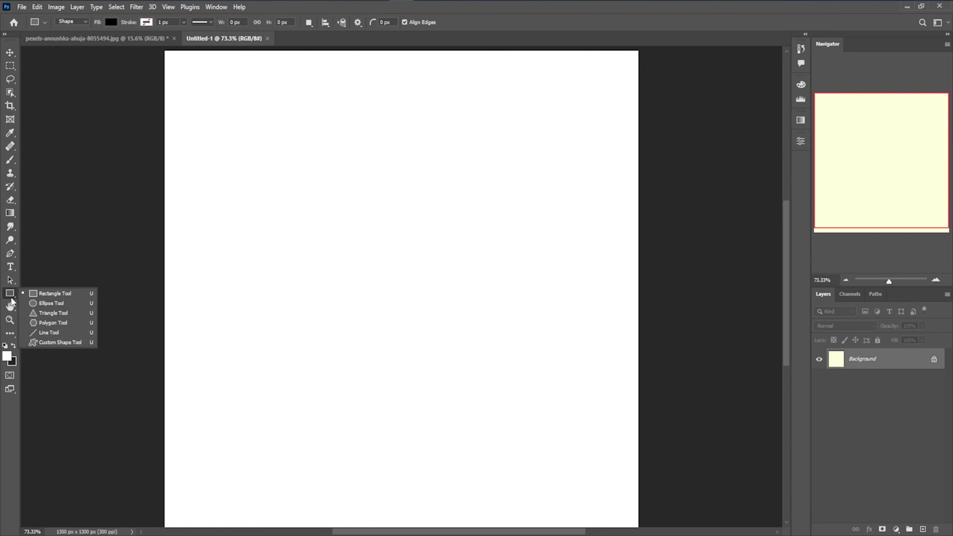
{"action": "left_click", "coordinate": [54, 294]}
{"action": "left_click_drag", "start_coordinate": [233, 87], "coordinate": [302, 147]}
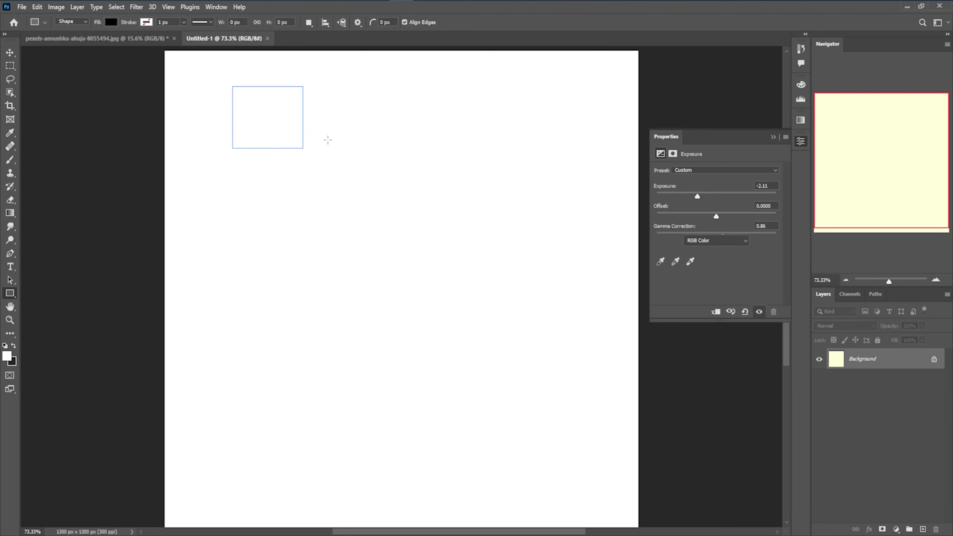
- Duplicate the square into a four-by-four grid and select the bottom row
{"action": "left_click", "coordinate": [10, 52]}
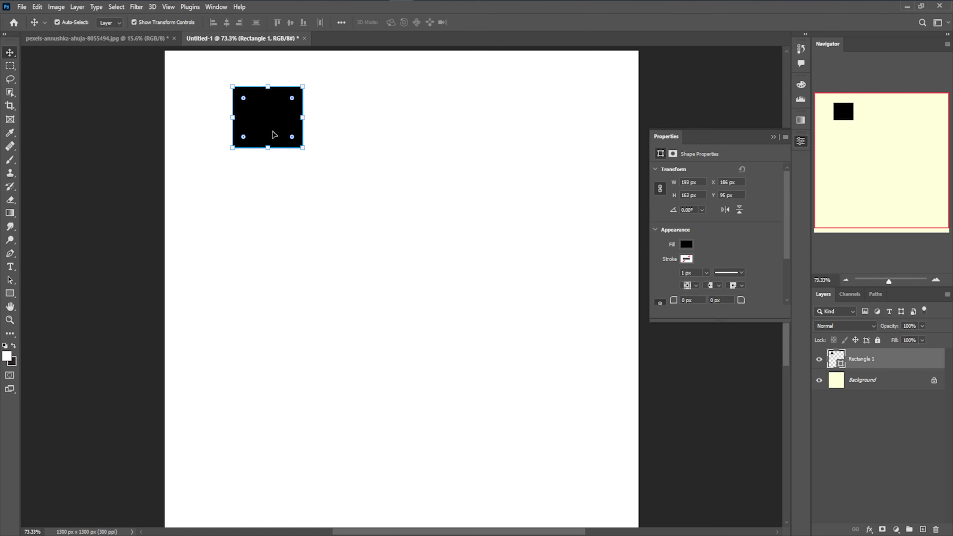
{"action": "mouse_move", "coordinate": [273, 121]}
{"action": "left_mouse_down"}
{"action": "mouse_move", "coordinate": [537, 124]}
{"action": "mouse_move", "coordinate": [515, 122]}
{"action": "left_mouse_up"}
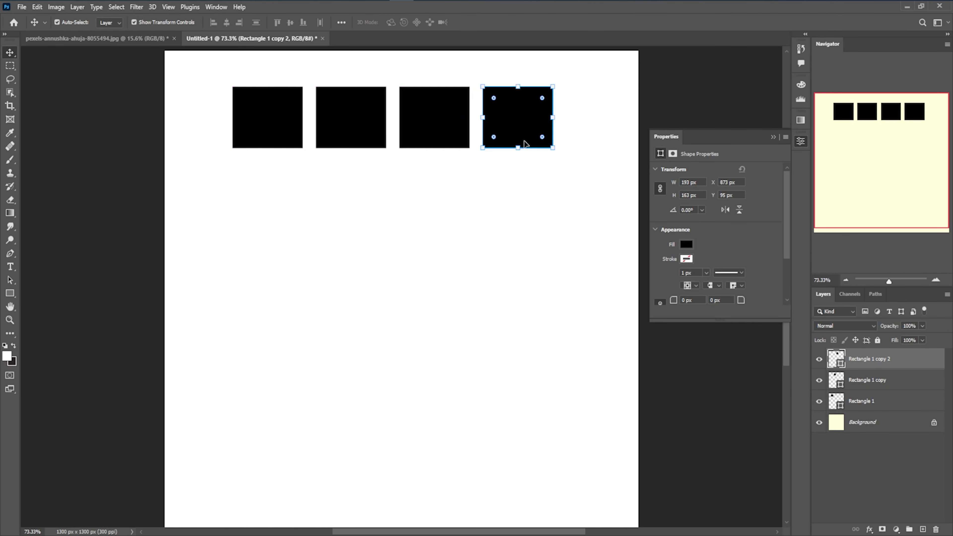
{"action": "mouse_move", "coordinate": [549, 187]}
{"action": "left_mouse_down"}
{"action": "mouse_move", "coordinate": [236, 117]}
{"action": "mouse_move", "coordinate": [286, 208]}
{"action": "mouse_move", "coordinate": [282, 186]}
{"action": "left_mouse_up"}
{"action": "left_click_drag", "start_coordinate": [346, 189], "coordinate": [345, 370]}
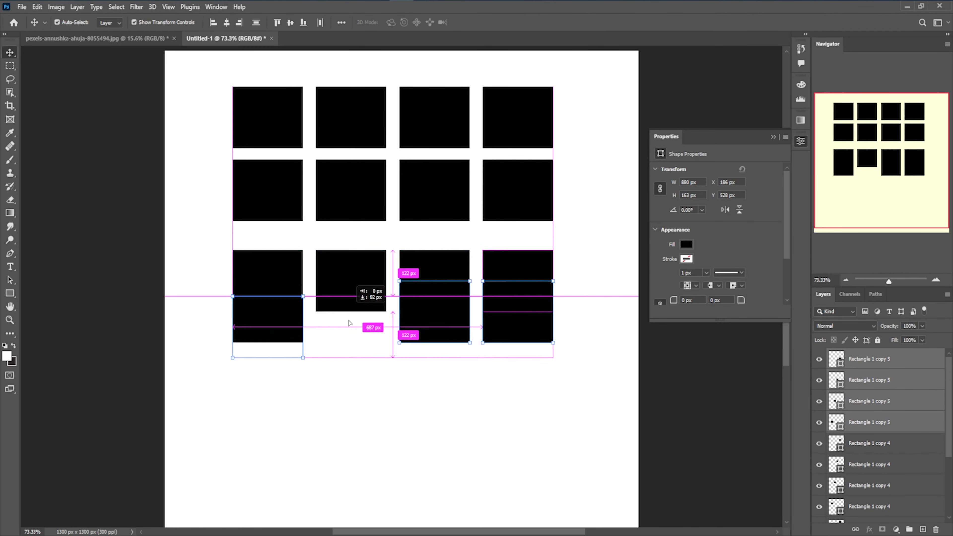
{"action": "left_click_drag", "start_coordinate": [356, 278], "coordinate": [352, 367]}
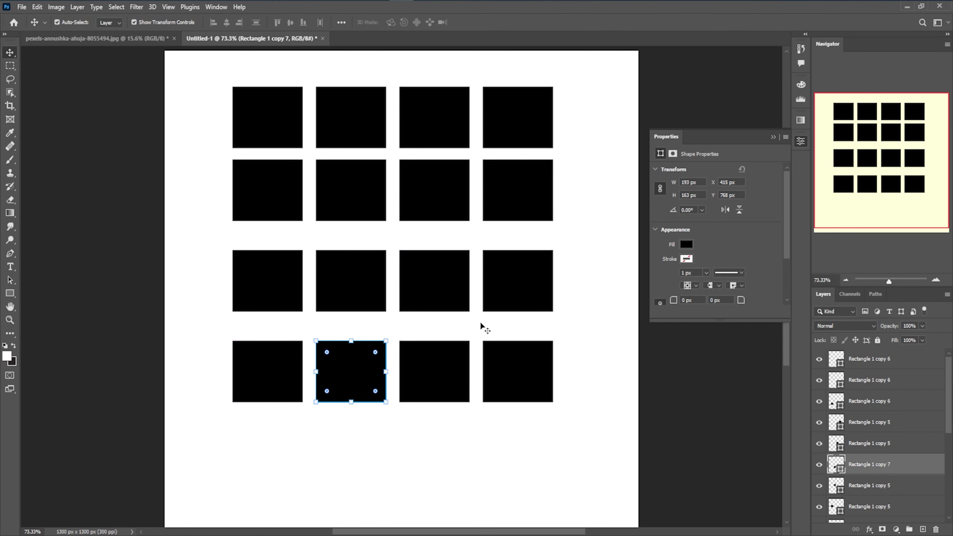
{"action": "left_click_drag", "start_coordinate": [580, 357], "coordinate": [242, 387]}
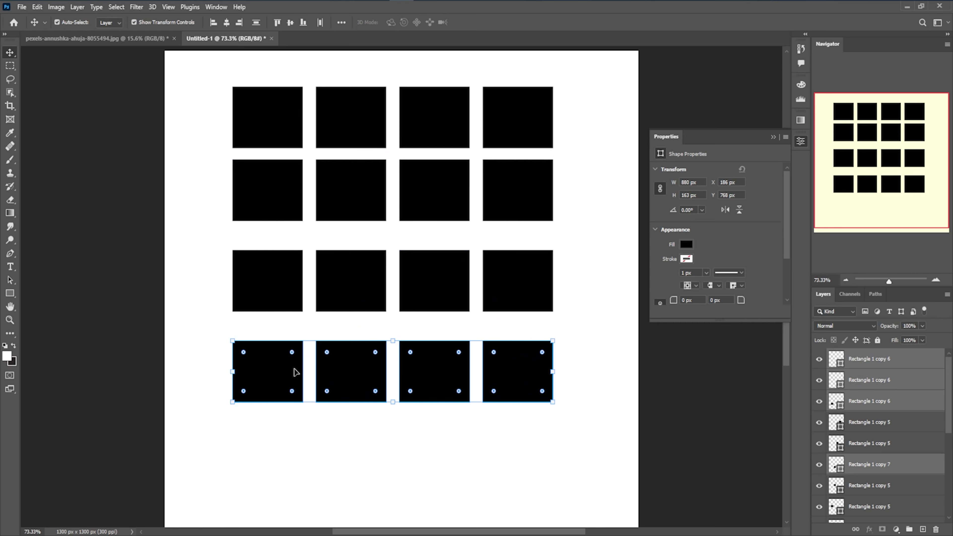
- Nudge the bottom row of squares upward to tighten the spacing
{"action": "key", "text": "Up"}
{"action": "key", "text": "Up"}
{"action": "key", "text": "Up"}
{"action": "key", "text": "Up"}
{"action": "key", "text": "Up"}
{"action": "key", "text": "Up"}
{"action": "key", "text": "Up"}
{"action": "key", "text": "Up"}
{"action": "key", "text": "Up"}
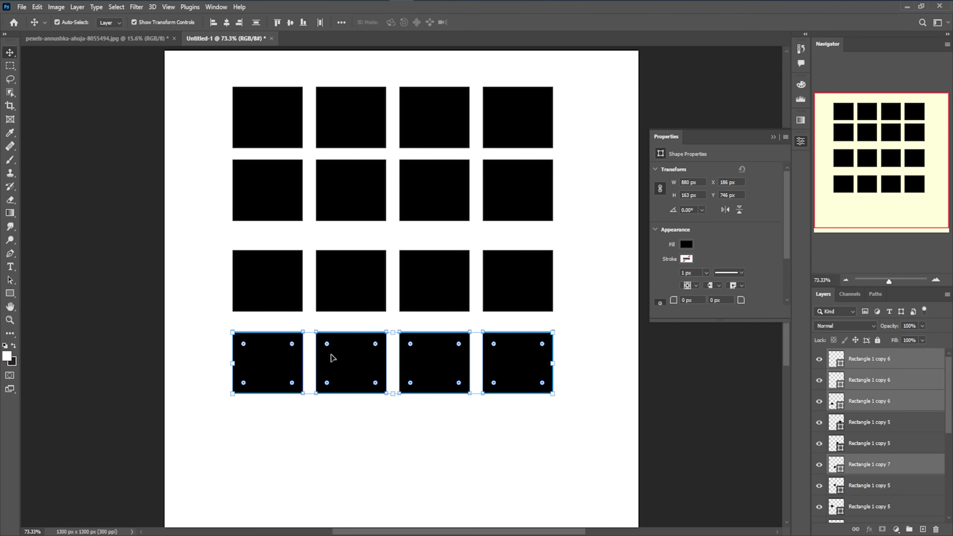
{"action": "key", "text": "Up"}
{"action": "key", "text": "Up"}
{"action": "key", "text": "Up"}
{"action": "key", "text": "Up"}
{"action": "key", "text": "Up"}
{"action": "key", "text": "Up"}
{"action": "key", "text": "Up"}
{"action": "key", "text": "Up"}
{"action": "key", "text": "Up"}
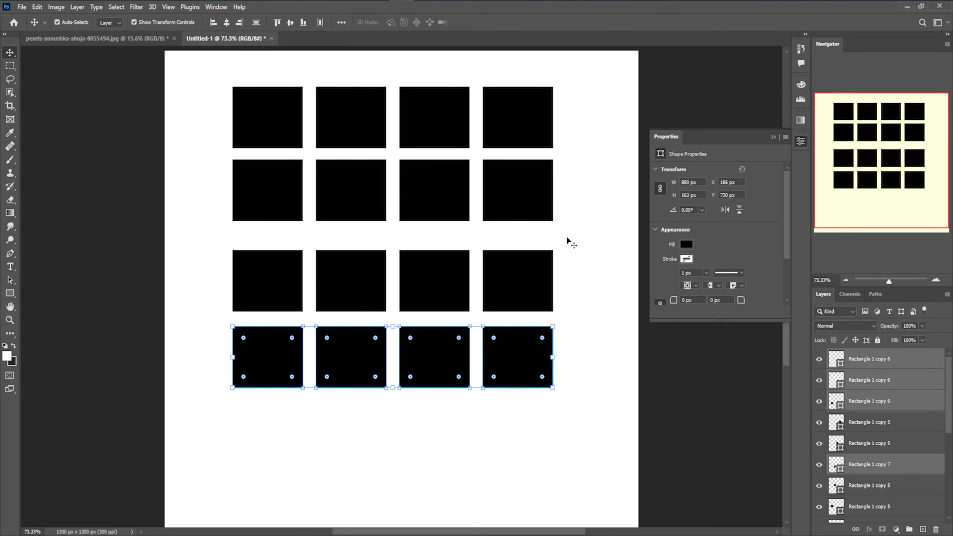
{"action": "left_click", "coordinate": [597, 356]}
- Merge all sixteen squares into a single shape layer
{"action": "left_click_drag", "start_coordinate": [561, 394], "coordinate": [207, 79]}
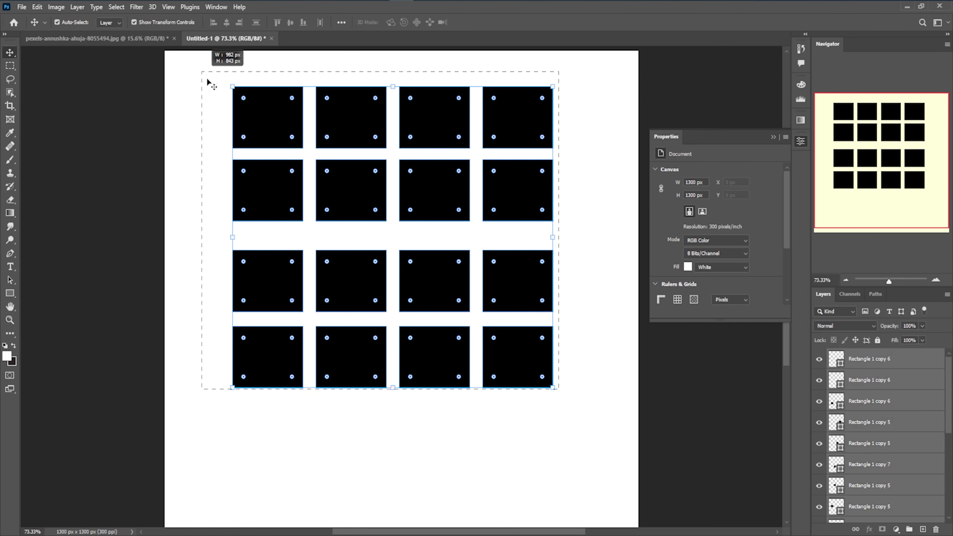
{"action": "right_click", "coordinate": [860, 357]}
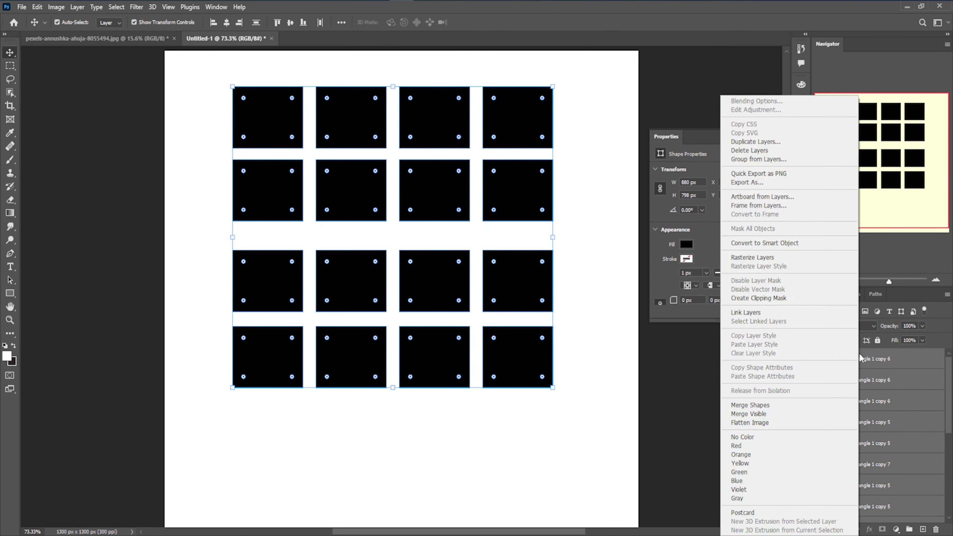
{"action": "left_click", "coordinate": [748, 407]}
{"action": "left_click", "coordinate": [774, 137]}
- Move the merged square grid toward the canvas centre
{"action": "left_click", "coordinate": [596, 189]}
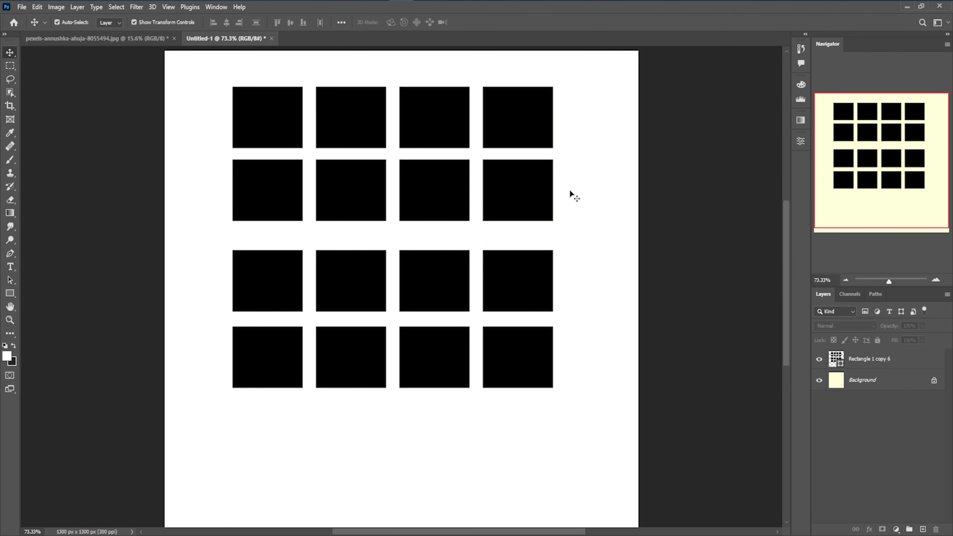
{"action": "left_click_drag", "start_coordinate": [445, 182], "coordinate": [459, 222]}
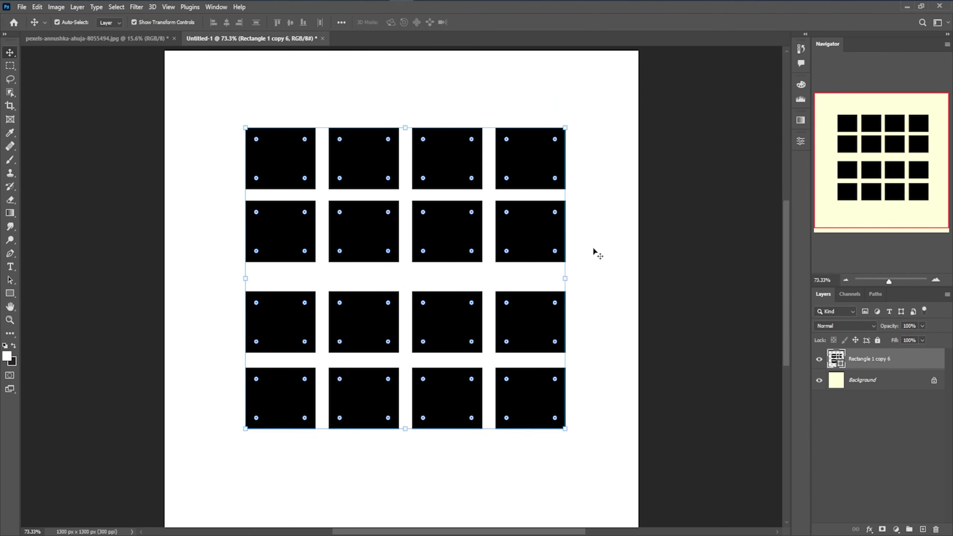
{"action": "left_click", "coordinate": [901, 403]}
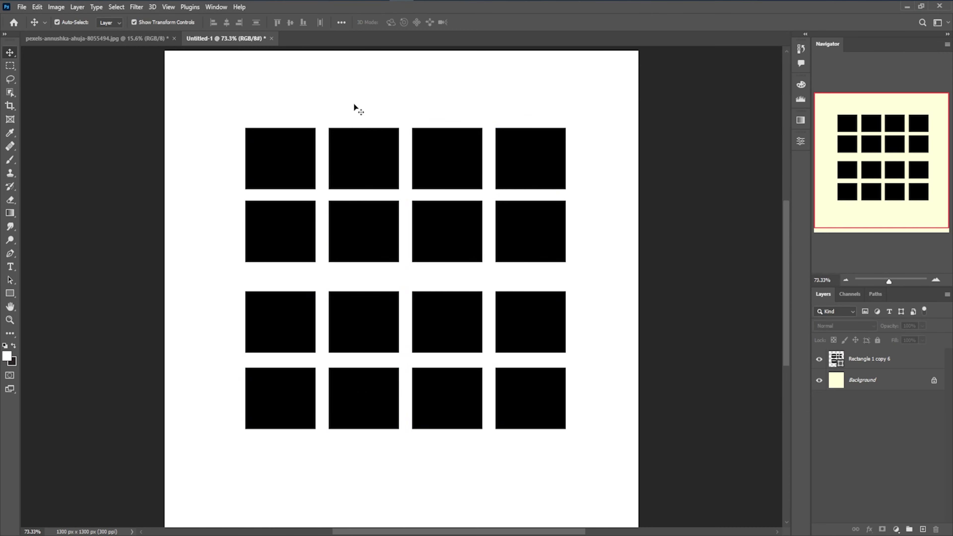
- Place the palm-leaf PNG into the document as an embedded image
{"action": "left_click", "coordinate": [21, 6]}
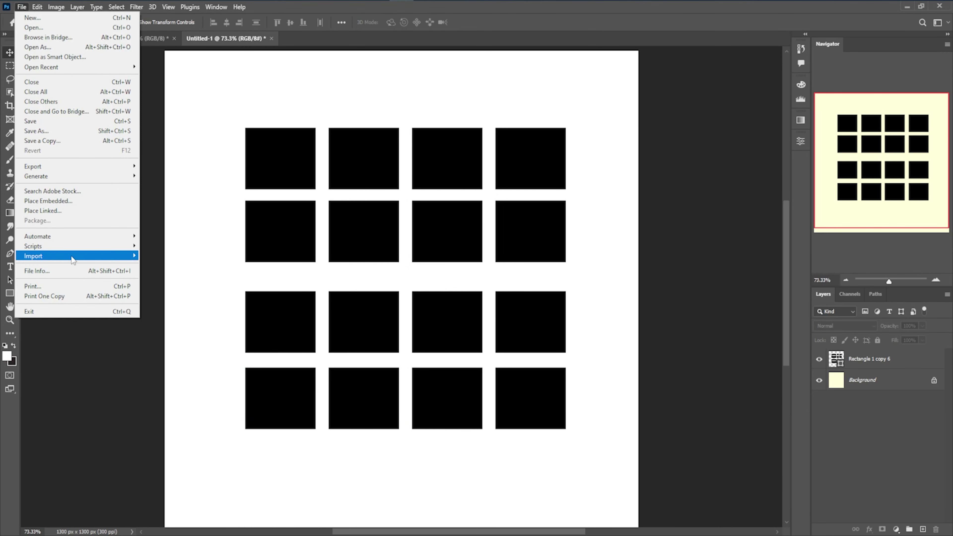
{"action": "left_click", "coordinate": [70, 200]}
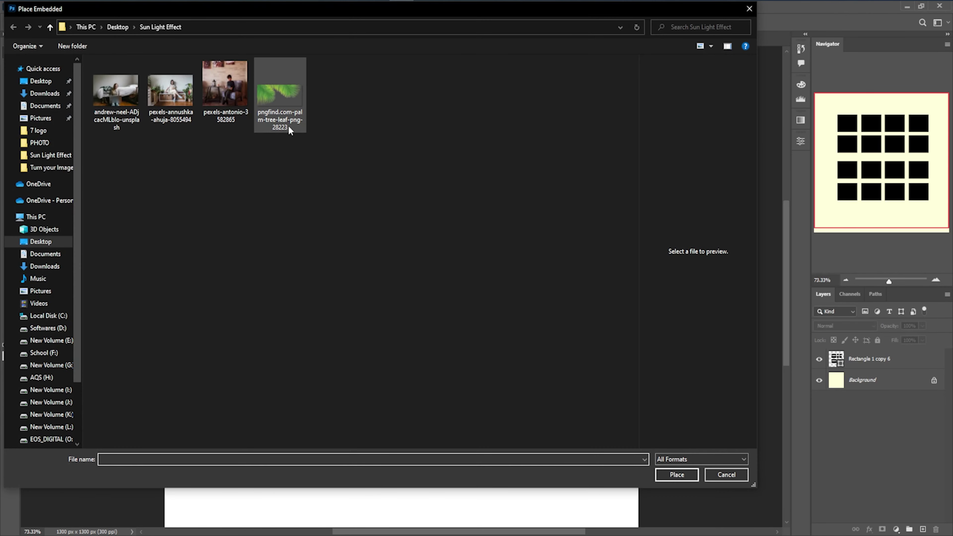
{"action": "left_click", "coordinate": [280, 97]}
{"action": "left_click", "coordinate": [674, 473]}
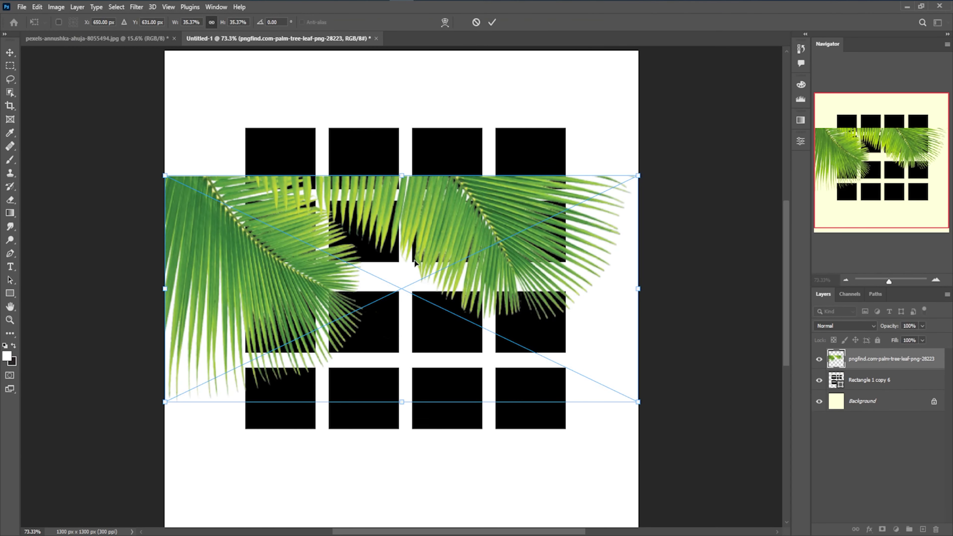
{"action": "left_click_drag", "start_coordinate": [420, 276], "coordinate": [433, 248]}
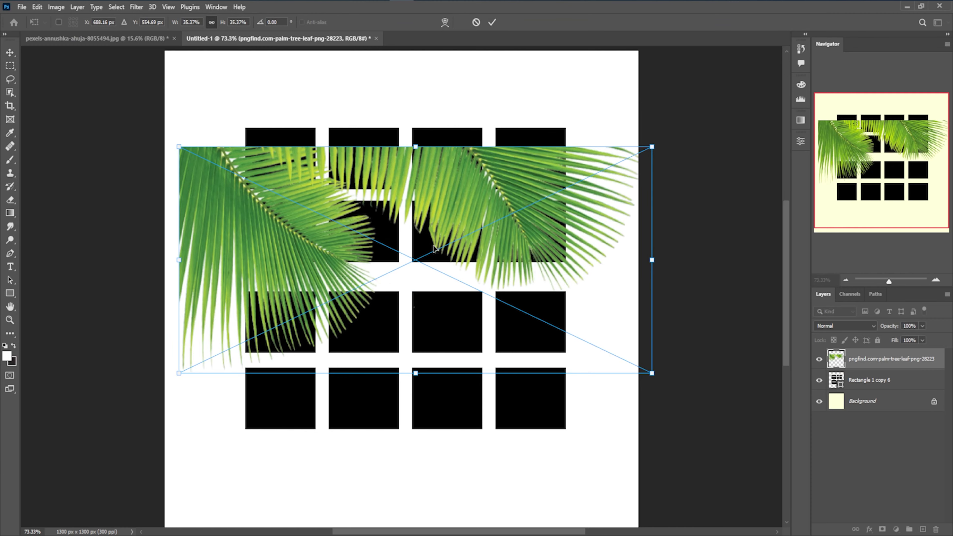
- Flip the palm leaves horizontally and position them over the grid's top rows
{"action": "right_click", "coordinate": [435, 237]}
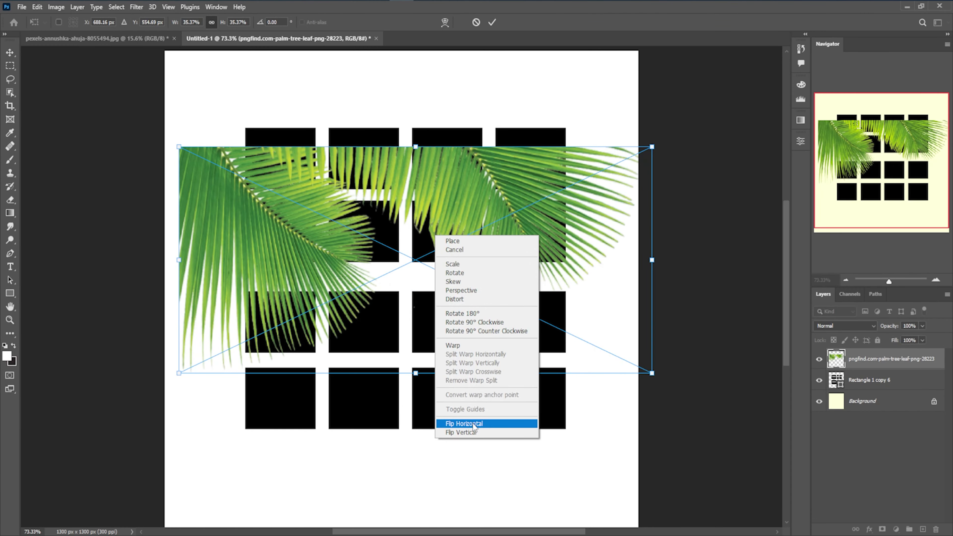
{"action": "left_click", "coordinate": [464, 424]}
{"action": "mouse_move", "coordinate": [634, 170]}
{"action": "left_mouse_down"}
{"action": "mouse_move", "coordinate": [653, 132]}
{"action": "mouse_move", "coordinate": [566, 158]}
{"action": "mouse_move", "coordinate": [584, 106]}
{"action": "left_mouse_up"}
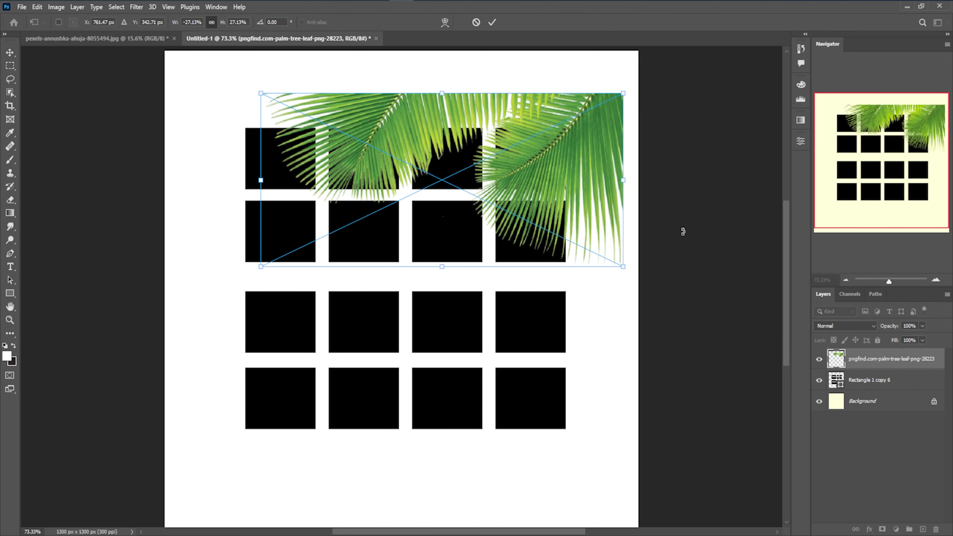
{"action": "key", "text": "Return"}
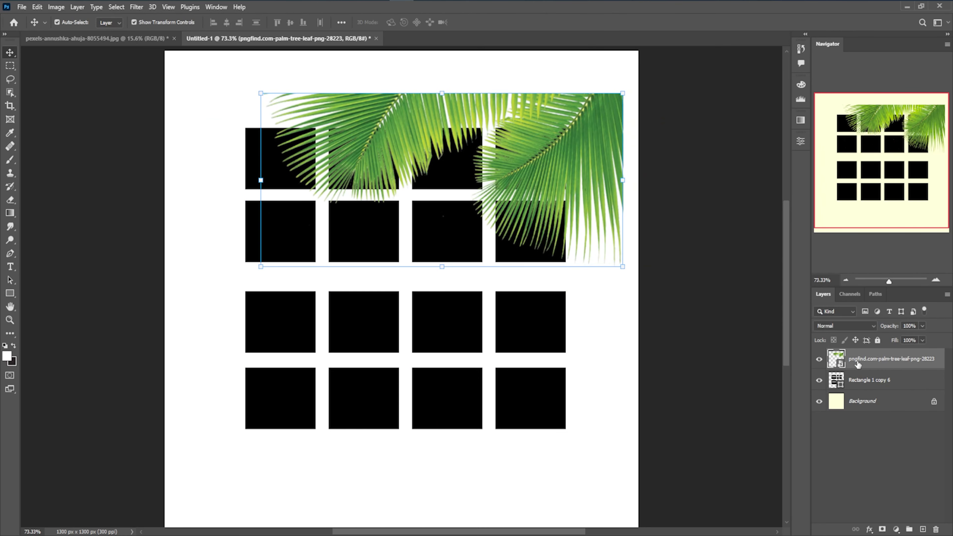
- Give the palm-leaf layer a solid black Color Overlay style
{"action": "right_click", "coordinate": [858, 364]}
{"action": "left_click", "coordinate": [755, 81]}
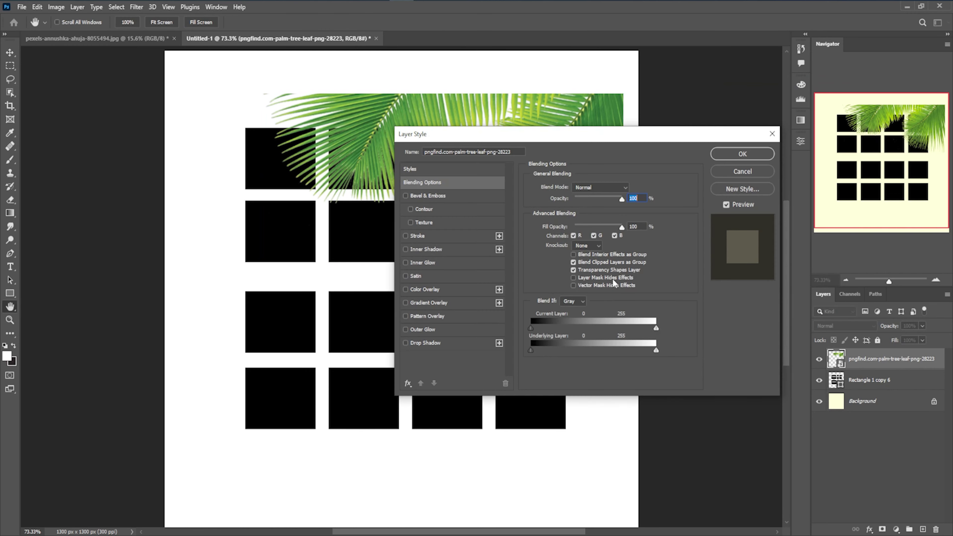
{"action": "left_click", "coordinate": [428, 290]}
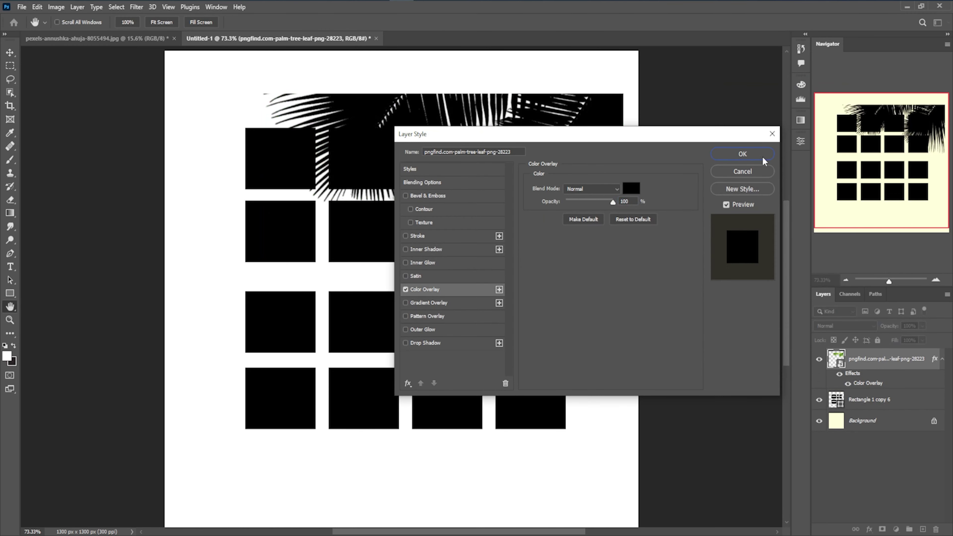
{"action": "left_click", "coordinate": [744, 158]}
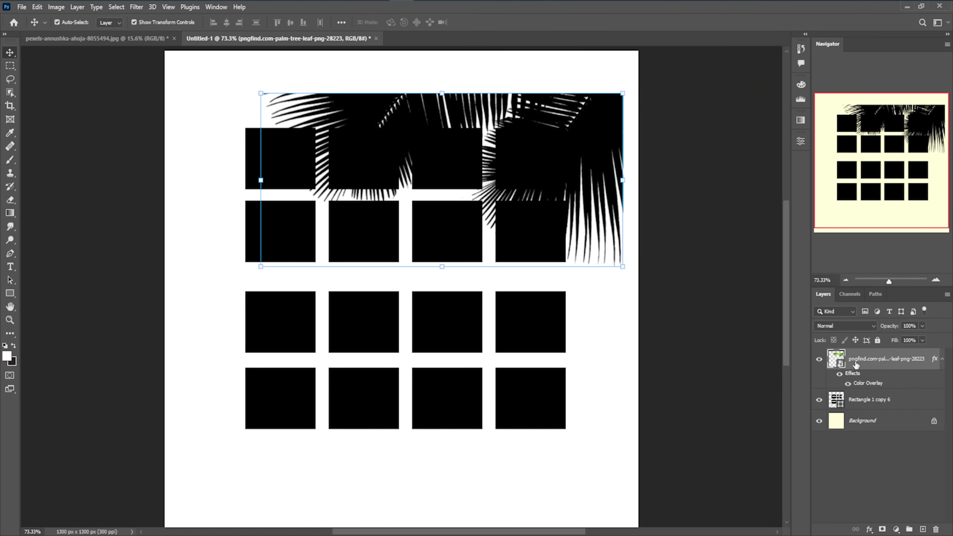
- Rasterize the palm-leaf layer and its layer style into plain pixels
{"action": "right_click", "coordinate": [857, 364]}
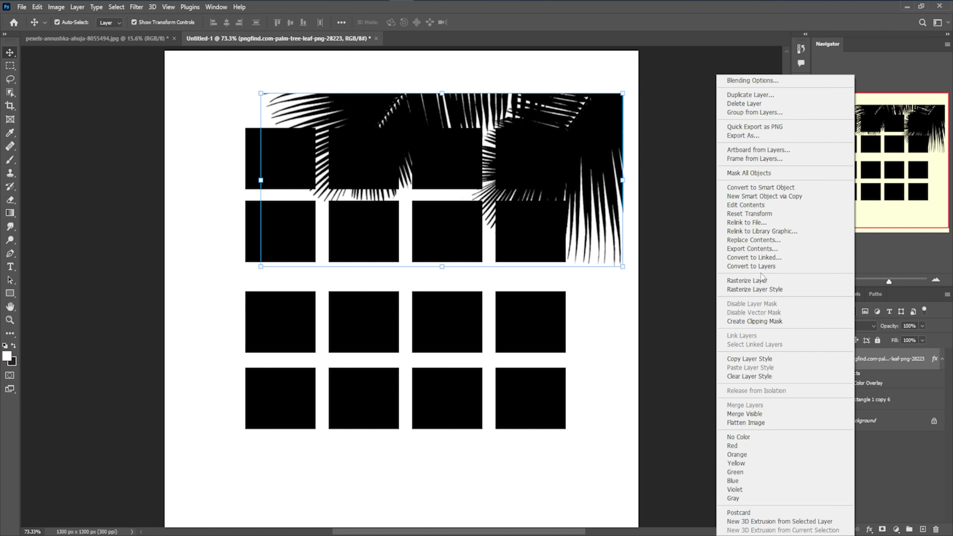
{"action": "left_click", "coordinate": [764, 283]}
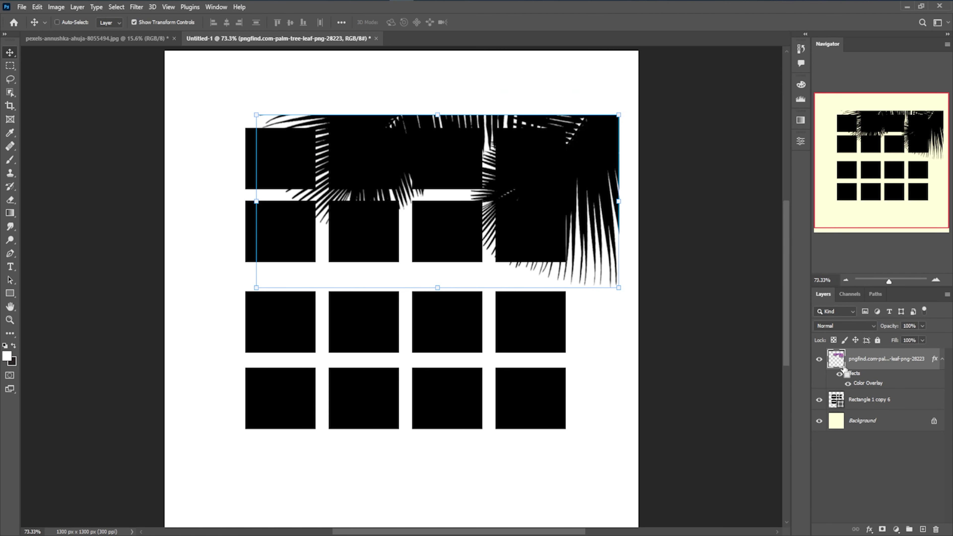
{"action": "right_click", "coordinate": [860, 355]}
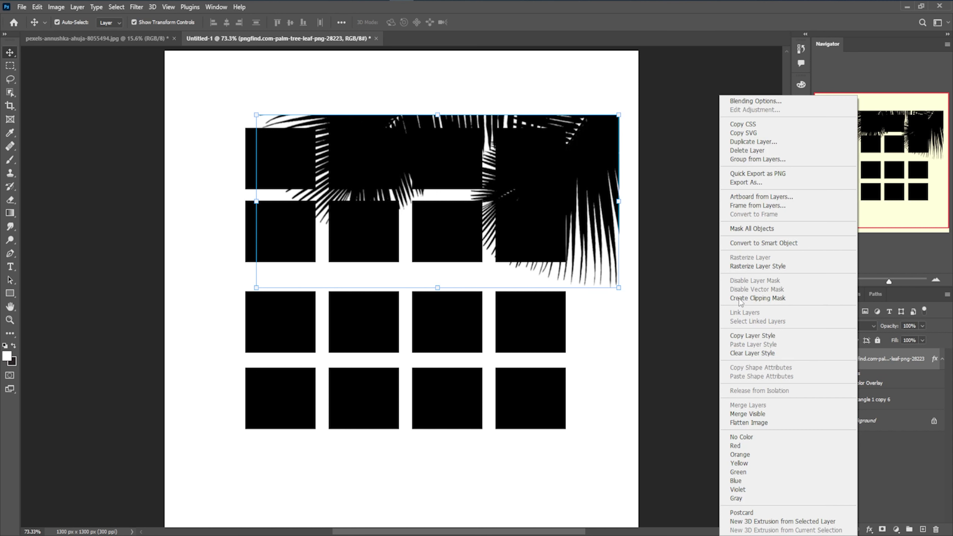
{"action": "left_click", "coordinate": [760, 266]}
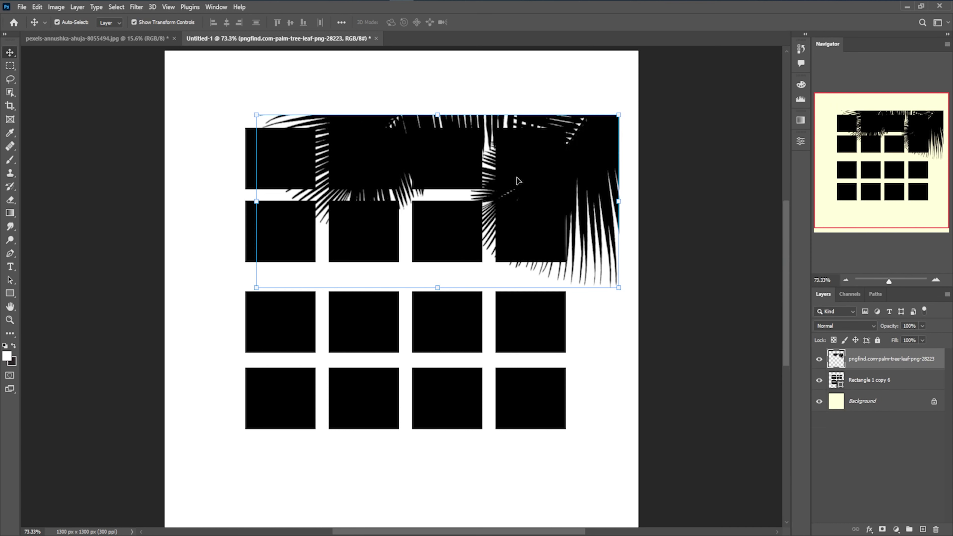
- Invert the leaves to white and clip them into the rectangles below
{"action": "key", "text": "ctrl+i"}
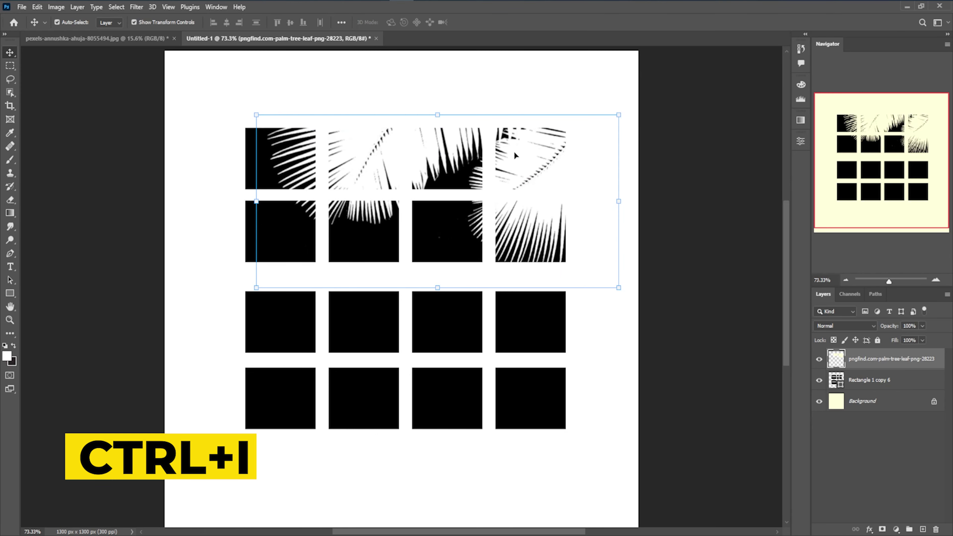
{"action": "right_click", "coordinate": [859, 362]}
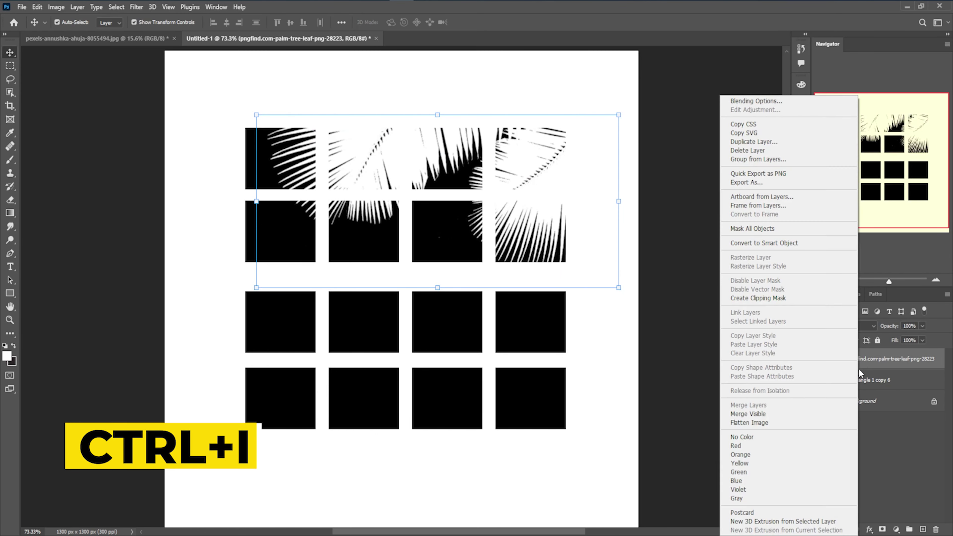
{"action": "left_click", "coordinate": [766, 297]}
{"action": "left_click_drag", "start_coordinate": [531, 136], "coordinate": [540, 112]}
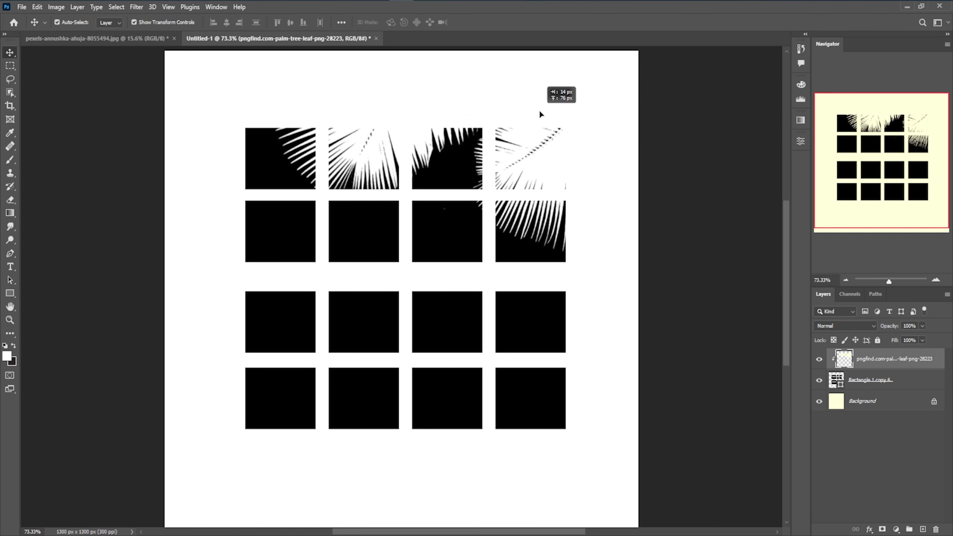
{"action": "left_click_drag", "start_coordinate": [541, 112], "coordinate": [539, 111]}
- Merge the leaf and rectangle layers into one layer and nudge it slightly right
{"action": "left_click", "coordinate": [866, 381], "text": "shift"}
{"action": "right_click", "coordinate": [865, 381]}
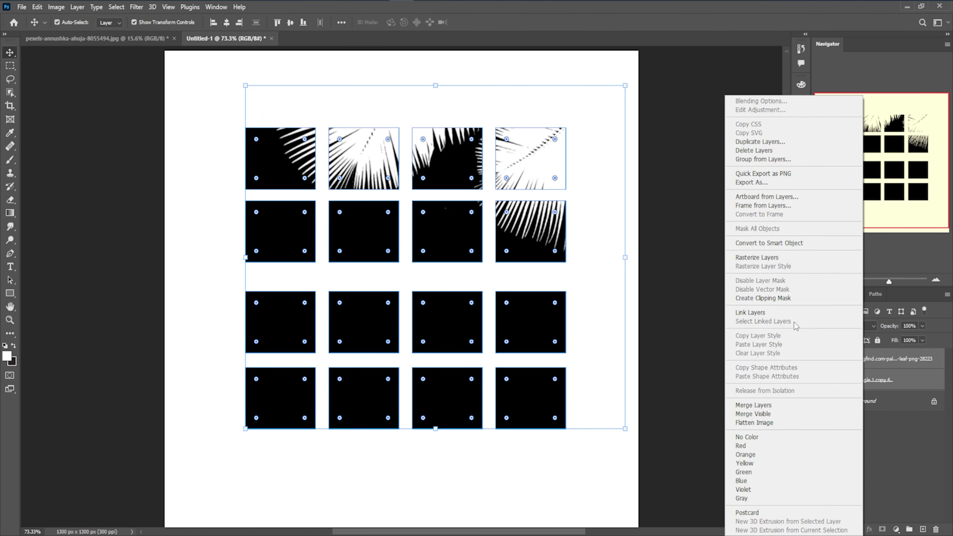
{"action": "left_click", "coordinate": [753, 406]}
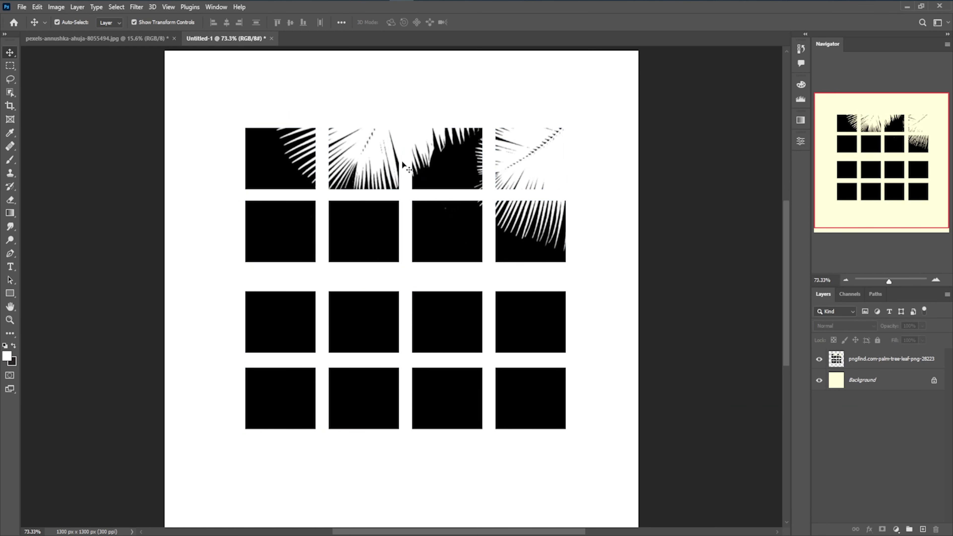
{"action": "left_click_drag", "start_coordinate": [403, 165], "coordinate": [407, 165]}
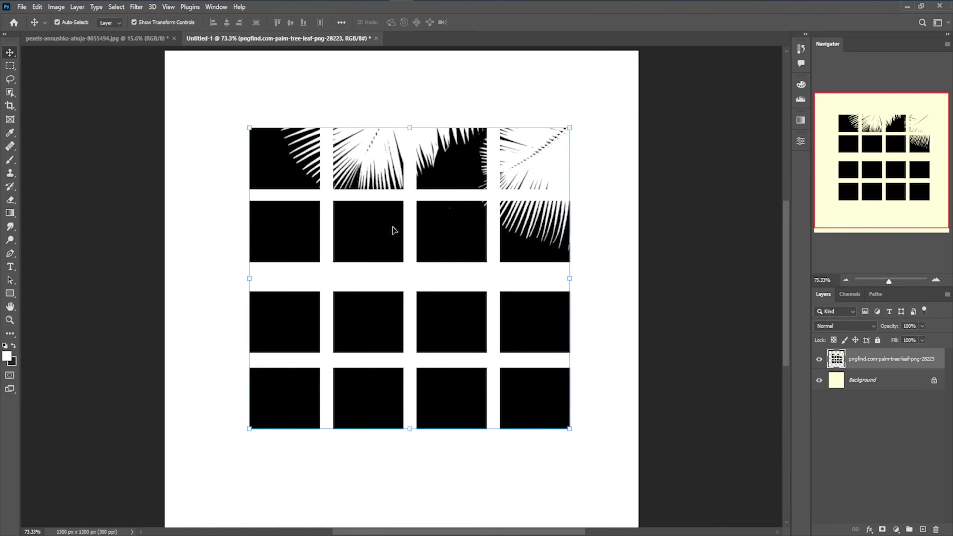
- Distort the tile grid so its squares slant into parallelograms, top leaning left
{"action": "key", "text": "ctrl+t"}
{"action": "right_click", "coordinate": [396, 145]}
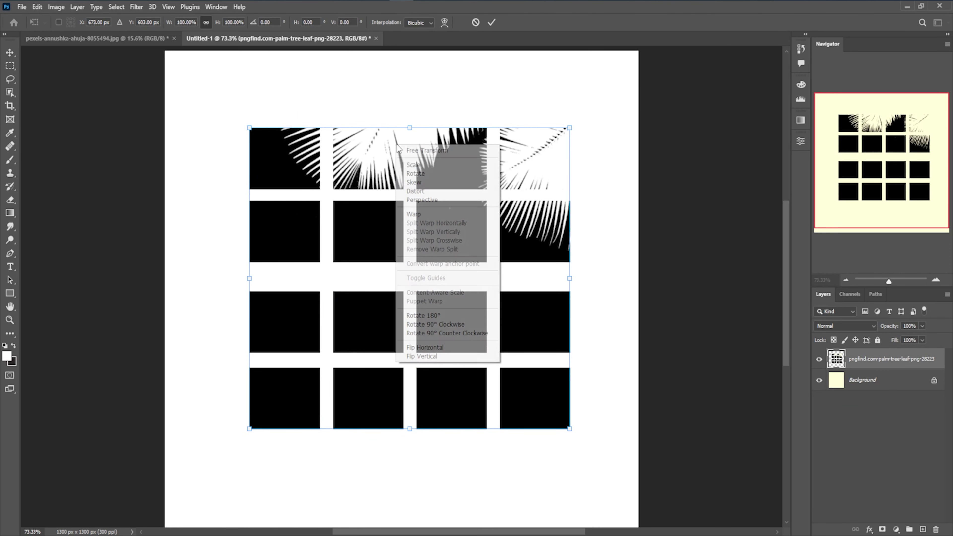
{"action": "left_click", "coordinate": [428, 200]}
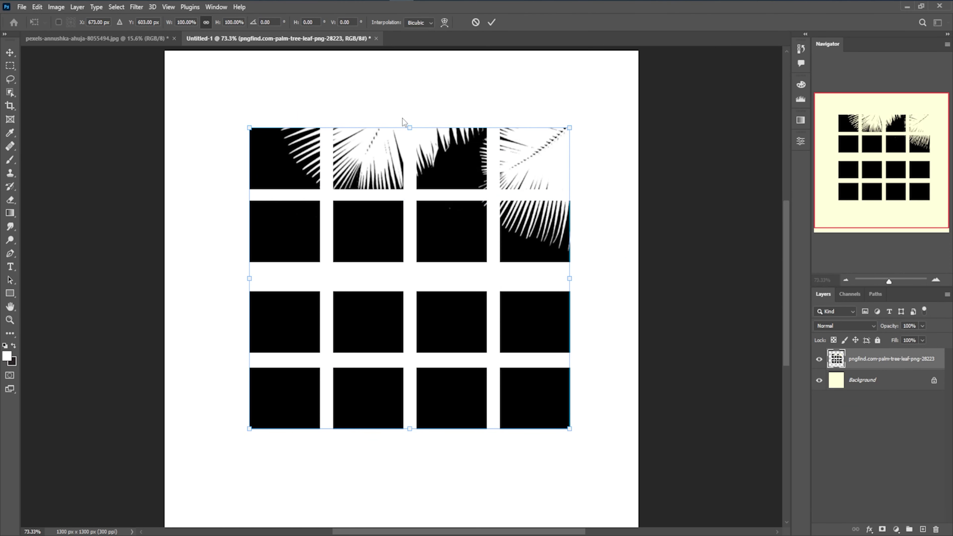
{"action": "left_click_drag", "start_coordinate": [409, 129], "coordinate": [374, 129]}
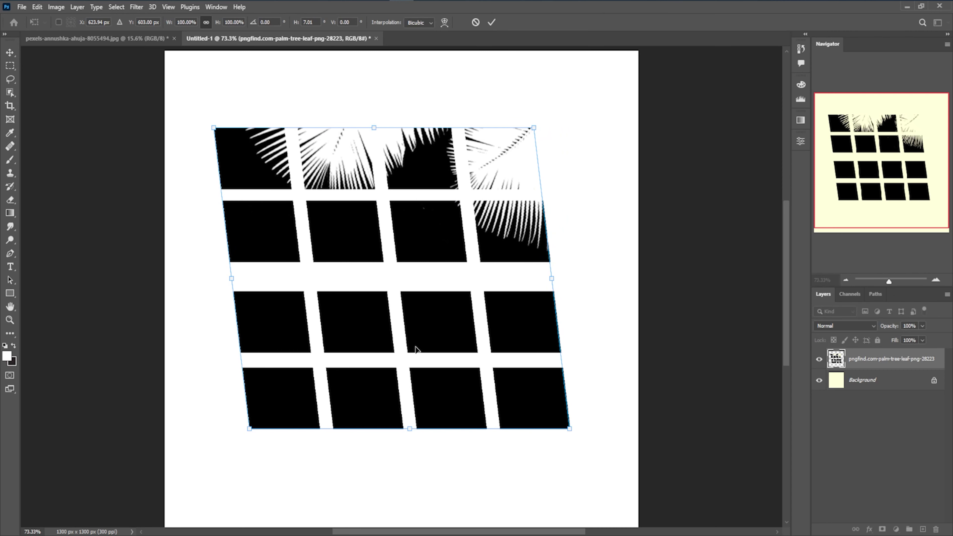
{"action": "left_click_drag", "start_coordinate": [410, 430], "coordinate": [415, 428]}
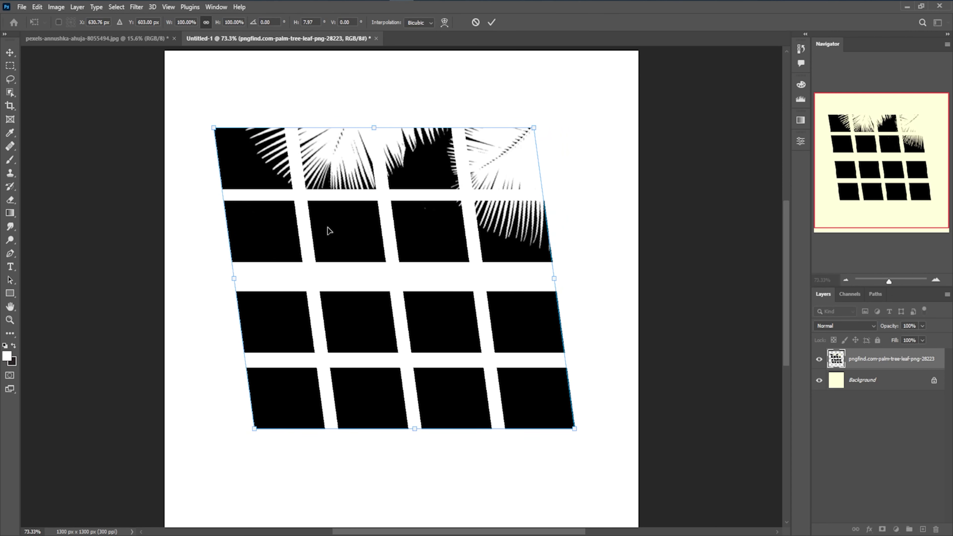
{"action": "left_click_drag", "start_coordinate": [330, 231], "coordinate": [337, 230]}
{"action": "left_click", "coordinate": [490, 23]}
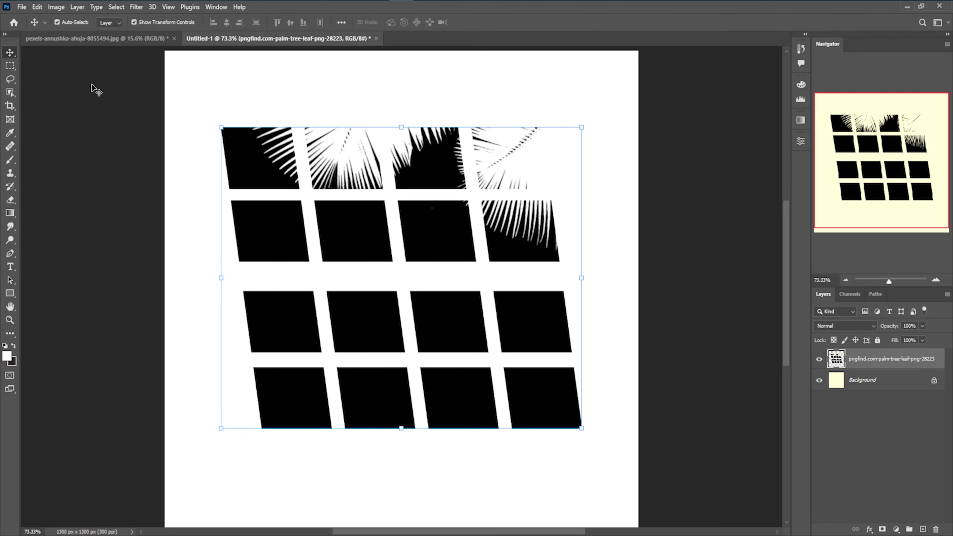
{"action": "left_click", "coordinate": [37, 7]}
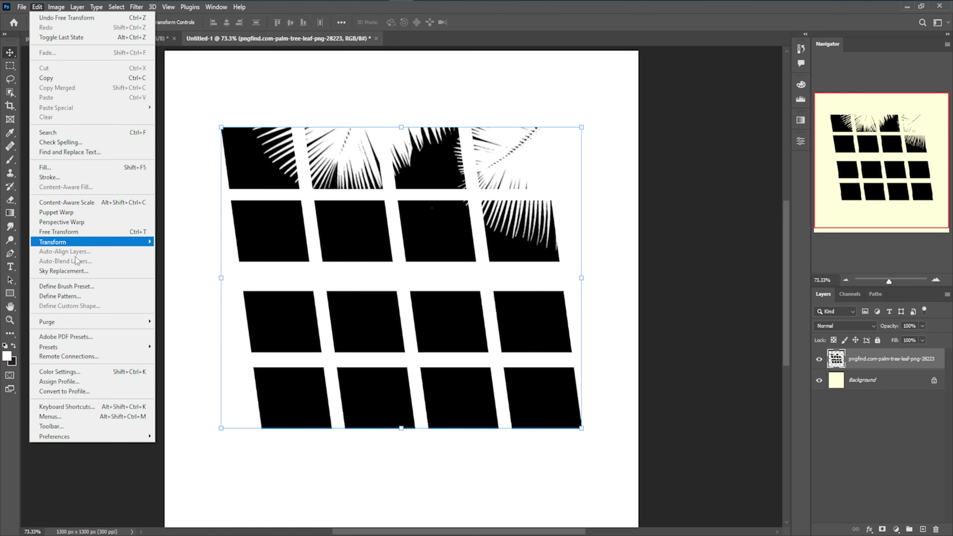
- Define the slanted grid as a brush preset named WIN and switch to the Brush tool
{"action": "left_click", "coordinate": [67, 286]}
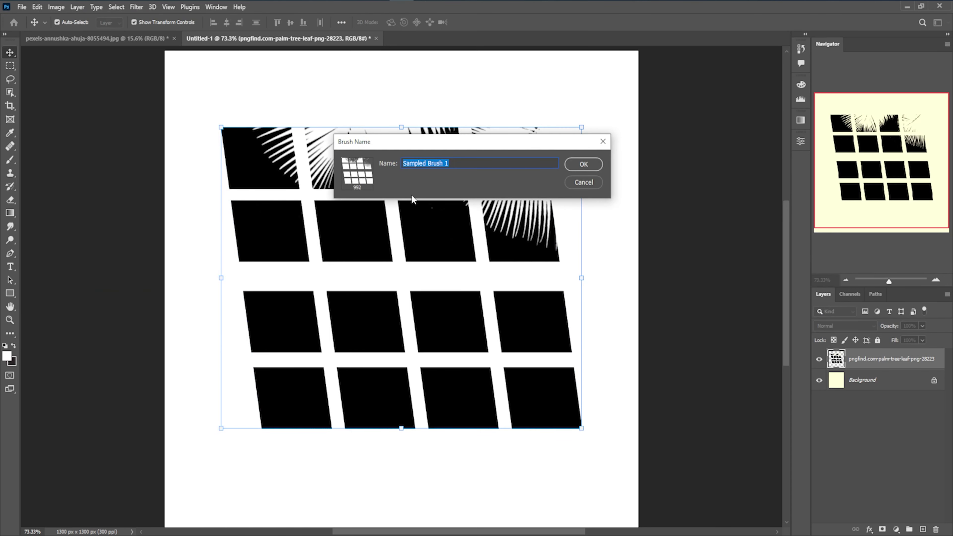
{"action": "type", "text": "W"}
{"action": "type", "text": "INDOW"}
{"action": "key", "text": "Return"}
{"action": "key", "text": "b"}
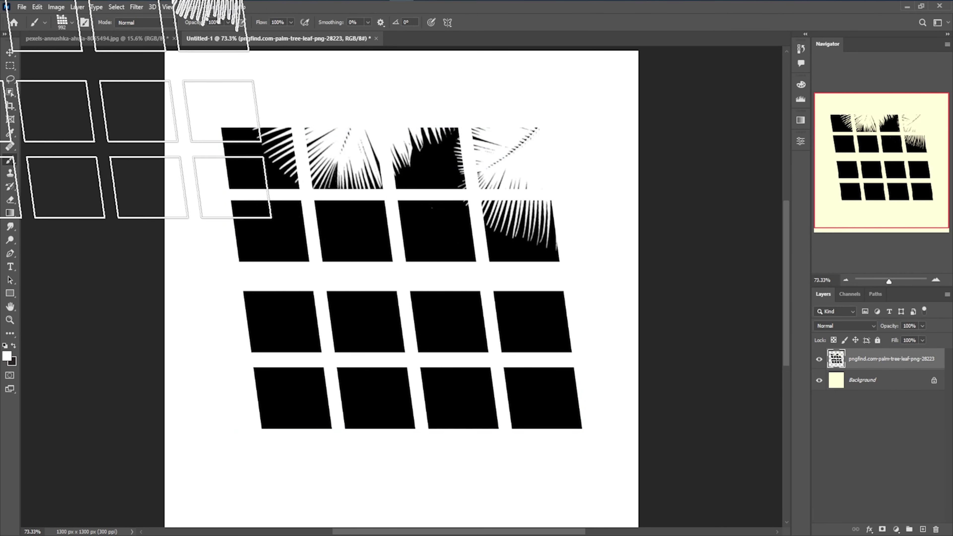
- Stamp the enlarged window brush in black onto the room photo's Exposure 1 mask
{"action": "left_click", "coordinate": [90, 38]}
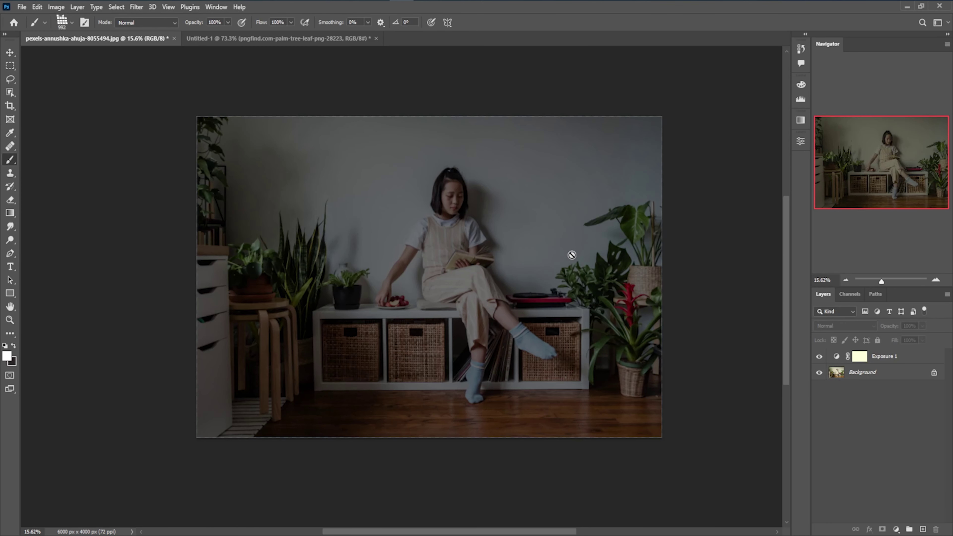
{"action": "left_click", "coordinate": [884, 359]}
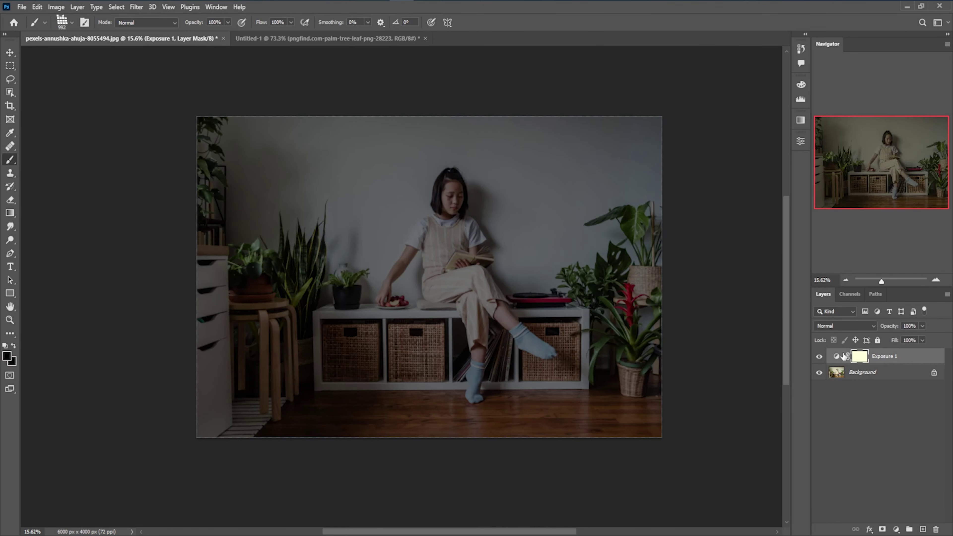
{"action": "key", "text": "x"}
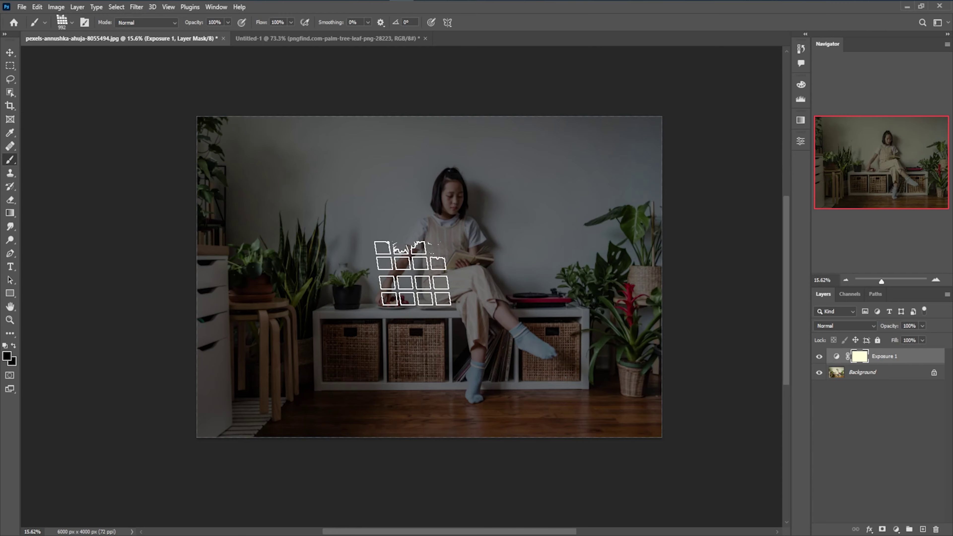
{"action": "key", "text": "bracketright"}
{"action": "key", "text": "bracketright"}
{"action": "key", "text": "bracketright"}
{"action": "key", "text": "bracketright"}
{"action": "key", "text": "bracketright"}
{"action": "key", "text": "bracketright"}
{"action": "key", "text": "bracketright"}
{"action": "key", "text": "bracketright"}
{"action": "key", "text": "bracketright"}
{"action": "key", "text": "bracketright"}
{"action": "key", "text": "bracketright"}
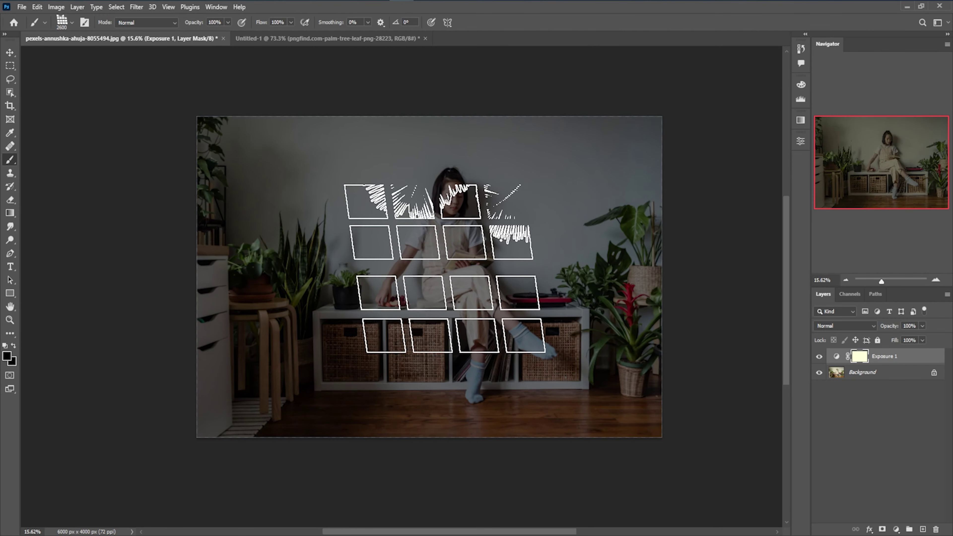
{"action": "key", "text": "bracketright"}
{"action": "key", "text": "bracketright"}
{"action": "key", "text": "bracketright"}
{"action": "key", "text": "bracketright"}
{"action": "key", "text": "bracketright"}
{"action": "key", "text": "bracketright"}
{"action": "key", "text": "bracketright"}
{"action": "key", "text": "bracketright"}
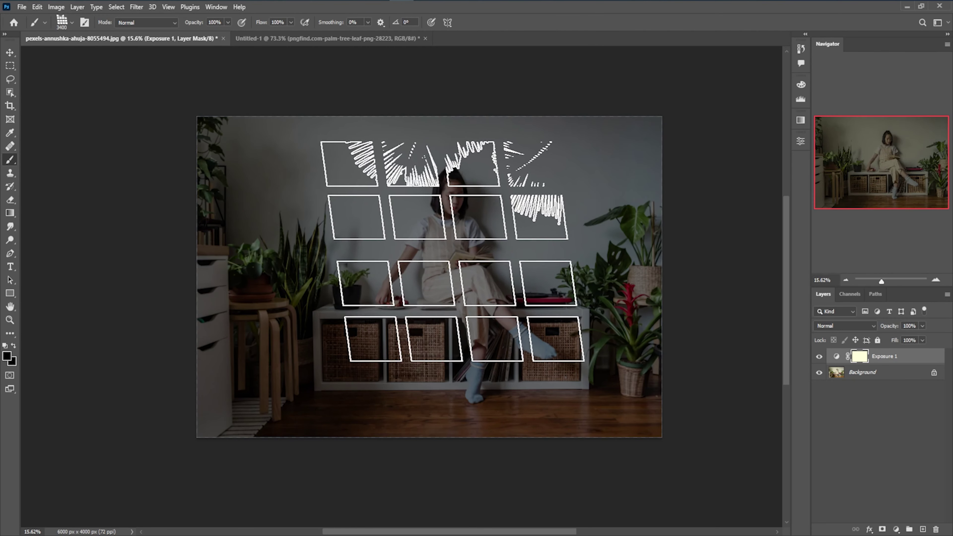
{"action": "key", "text": "bracketright"}
{"action": "key", "text": "bracketright"}
{"action": "key", "text": "bracketright"}
{"action": "key", "text": "bracketright"}
{"action": "key", "text": "bracketright"}
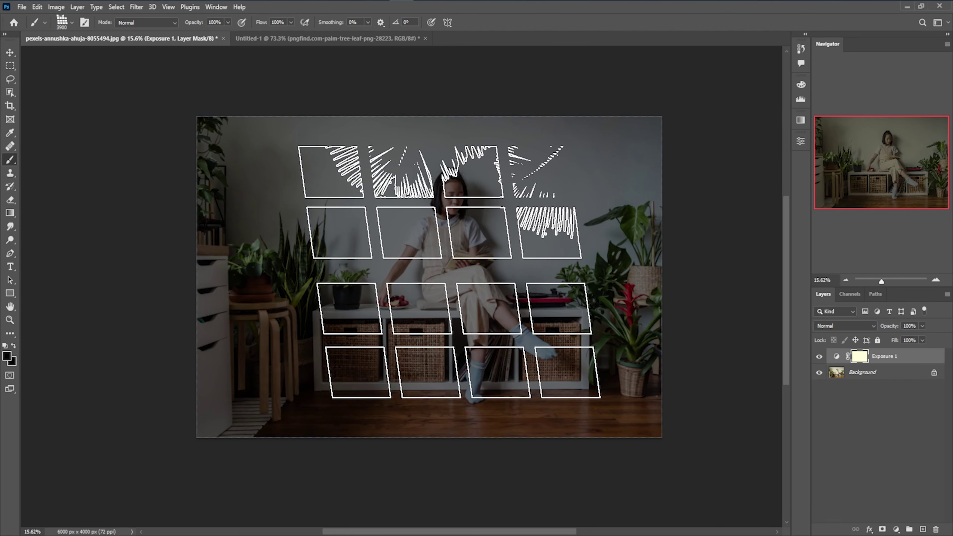
{"action": "left_click", "coordinate": [449, 270]}
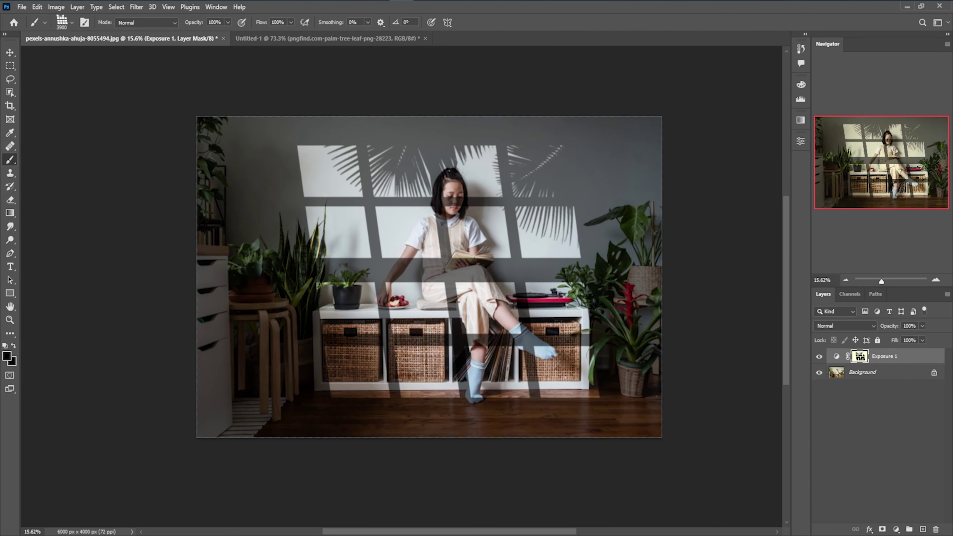
{"action": "left_click", "coordinate": [11, 53]}
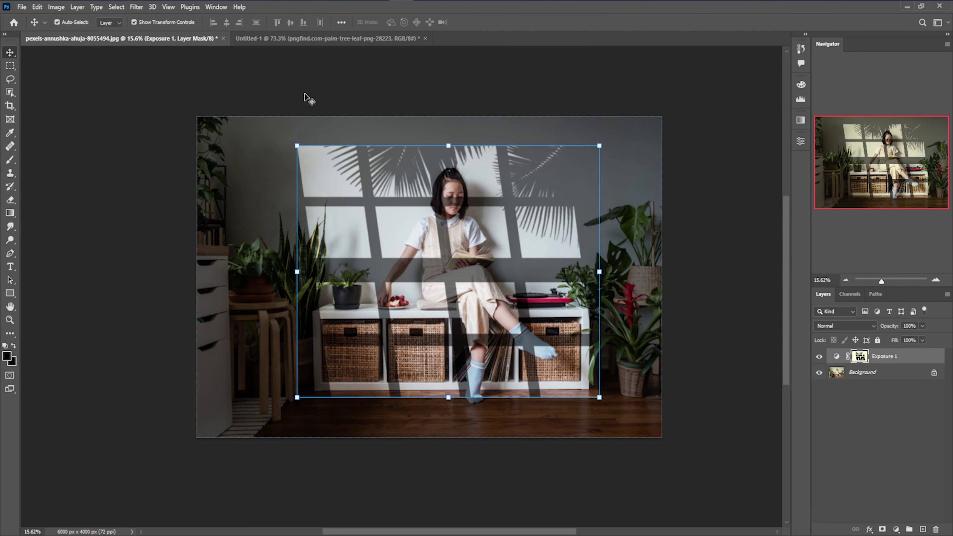
- Feather the Exposure 1 layer mask to about 31.1 px in Properties
{"action": "left_click", "coordinate": [216, 6]}
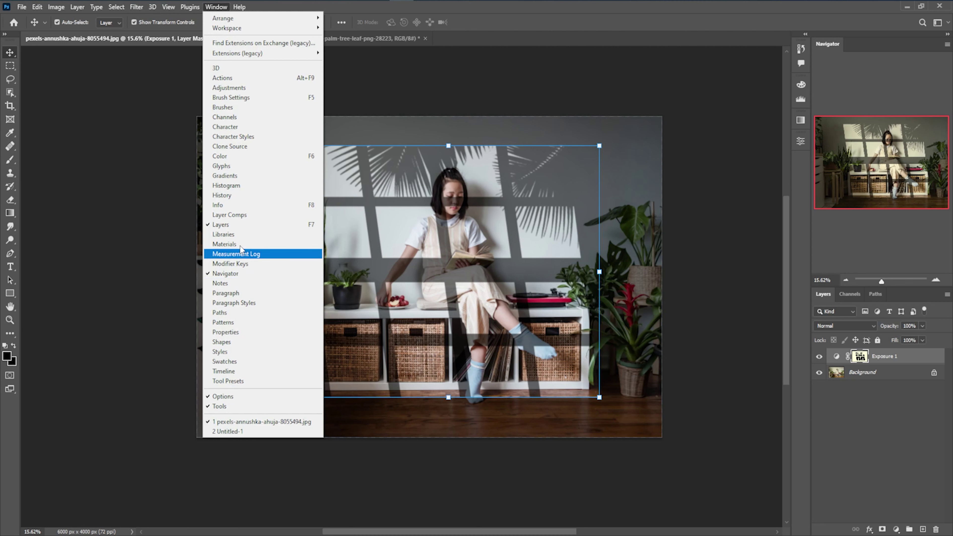
{"action": "left_click", "coordinate": [241, 333]}
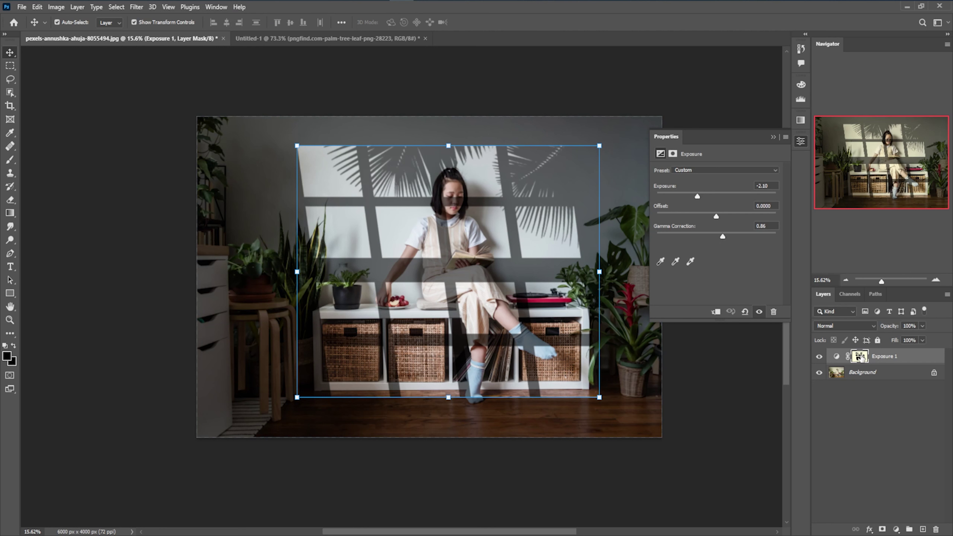
{"action": "left_click", "coordinate": [859, 355]}
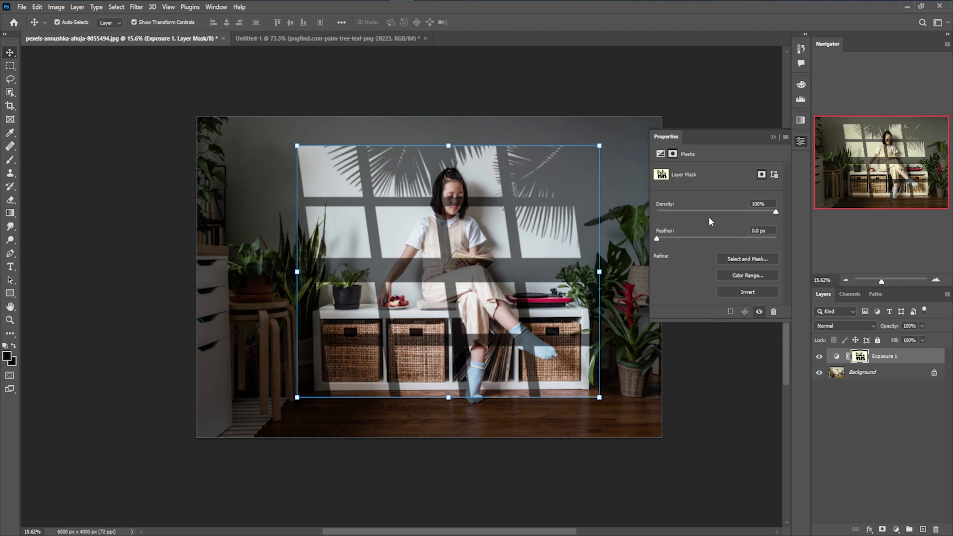
{"action": "left_click_drag", "start_coordinate": [657, 238], "coordinate": [713, 238]}
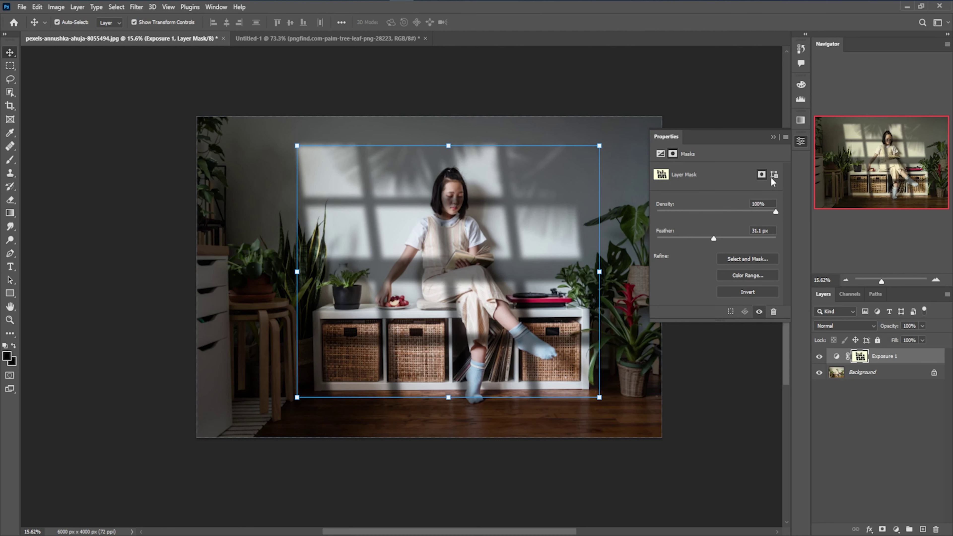
{"action": "left_click", "coordinate": [774, 138]}
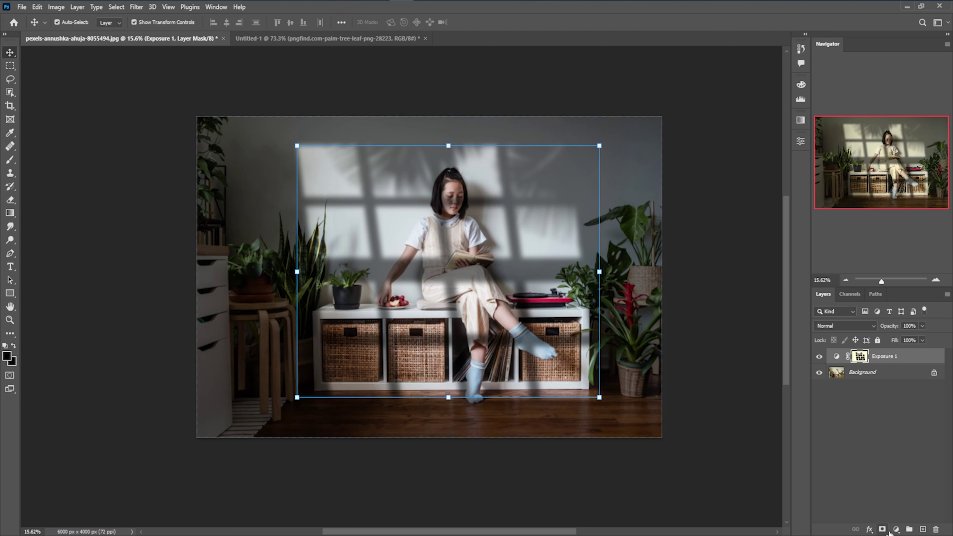
{"action": "left_click", "coordinate": [896, 529]}
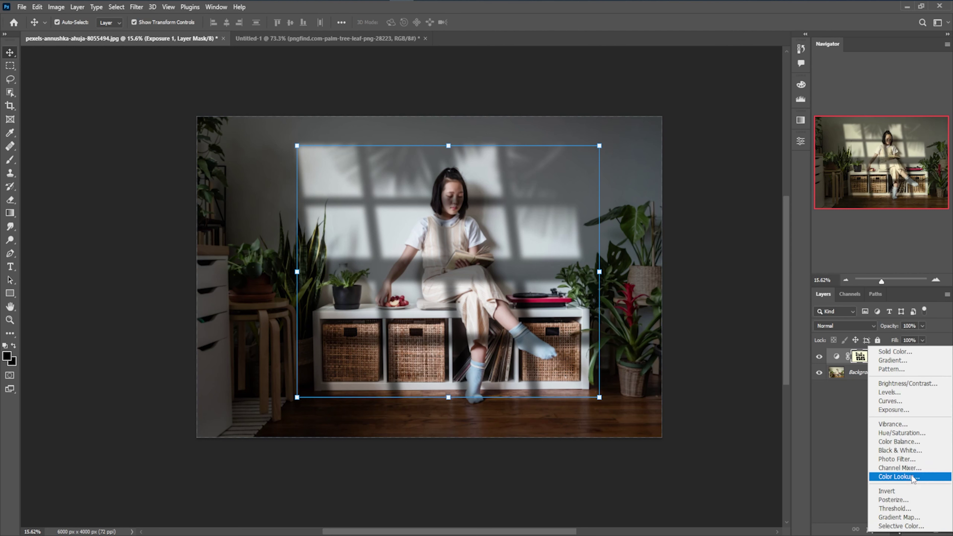
- Add a Color Lookup layer using EdgyAmber.3DL and lower its opacity to 58%
{"action": "left_click", "coordinate": [912, 478]}
{"action": "left_click", "coordinate": [717, 169]}
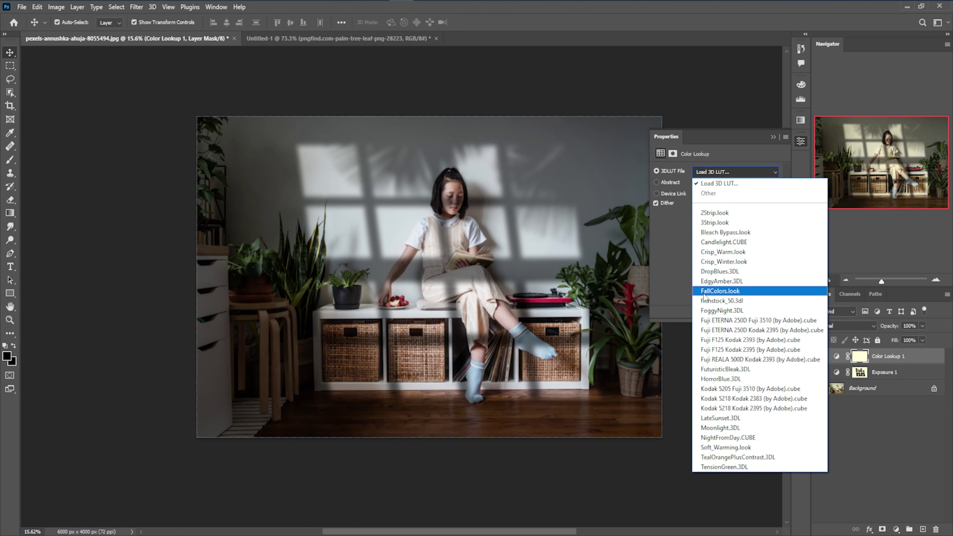
{"action": "left_click", "coordinate": [717, 281]}
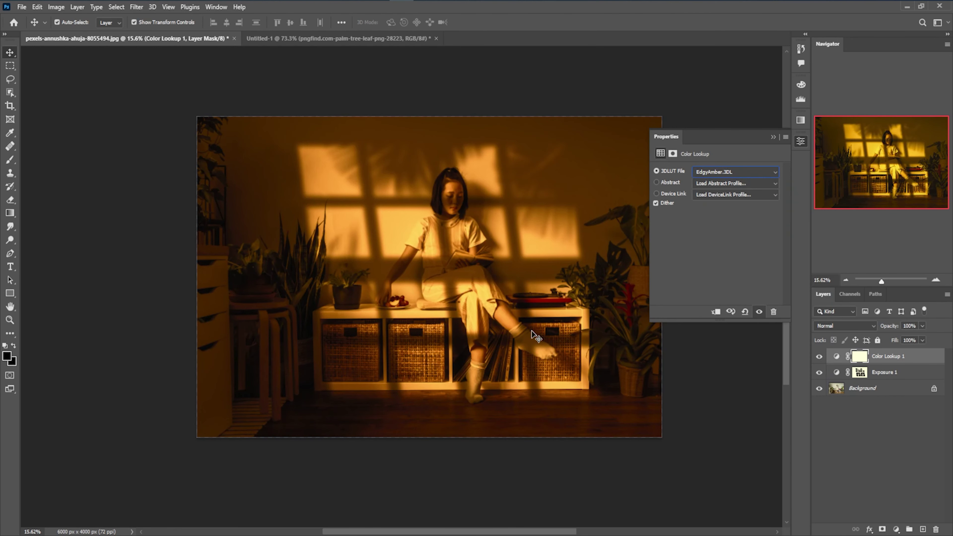
{"action": "left_click", "coordinate": [773, 137]}
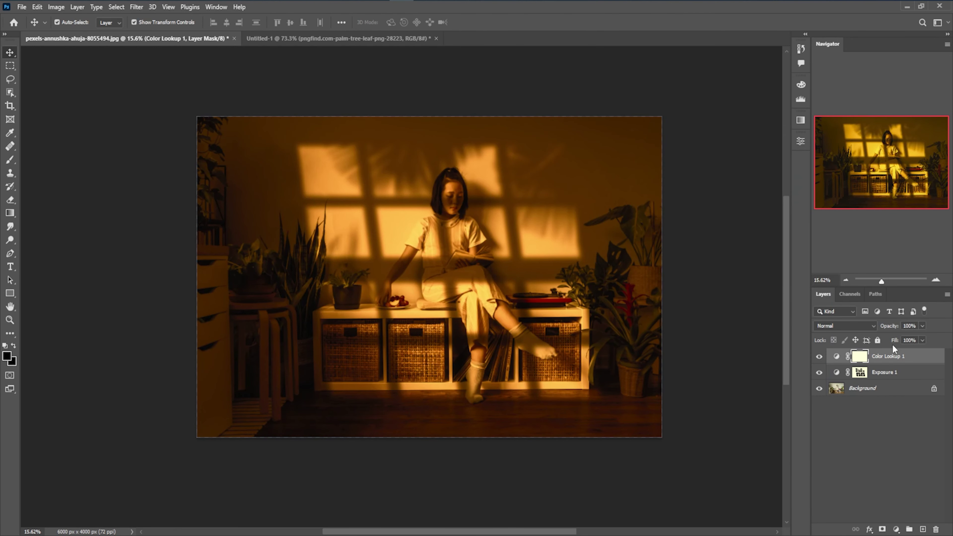
{"action": "left_click_drag", "start_coordinate": [917, 332], "coordinate": [903, 338]}
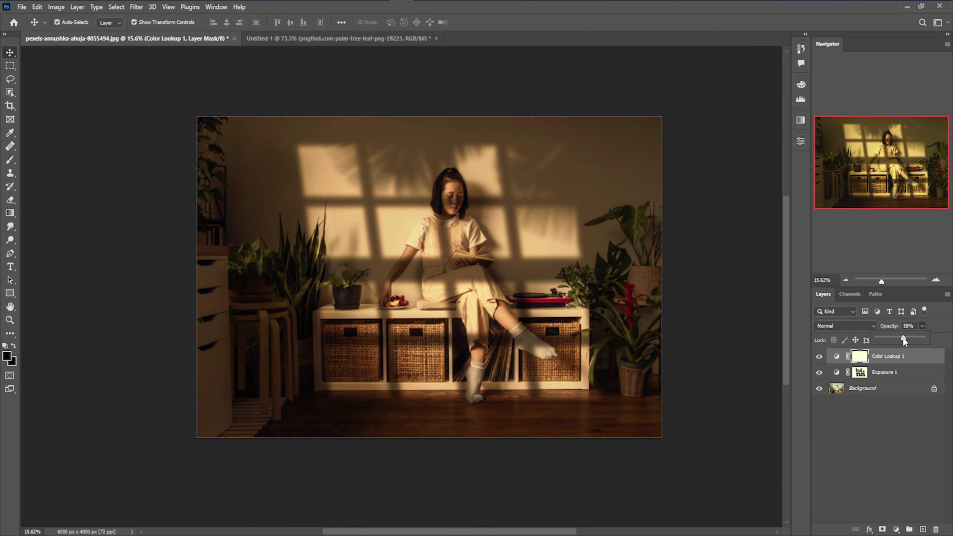
{"action": "left_click", "coordinate": [550, 227]}
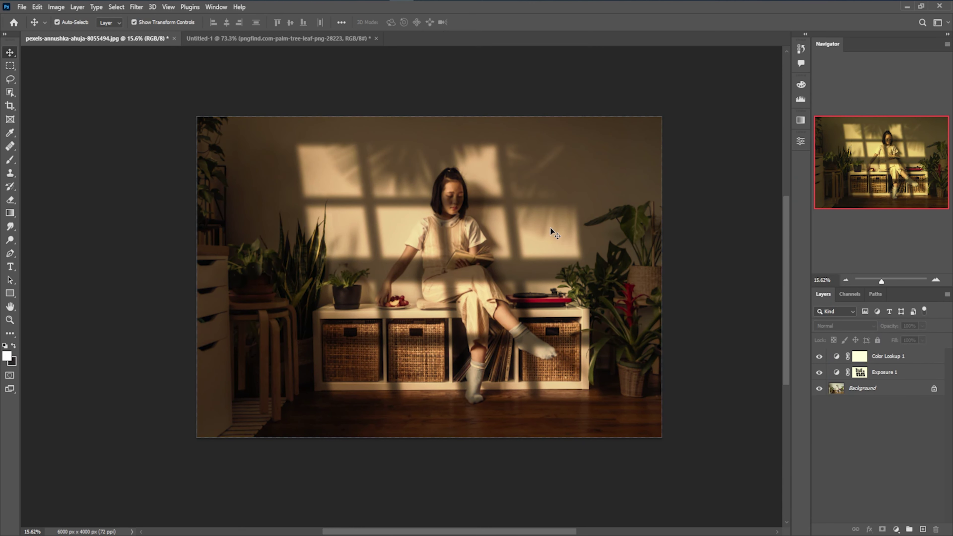
{"action": "scroll", "coordinate": [550, 227], "scroll_direction": "up", "scroll_amount": 2}
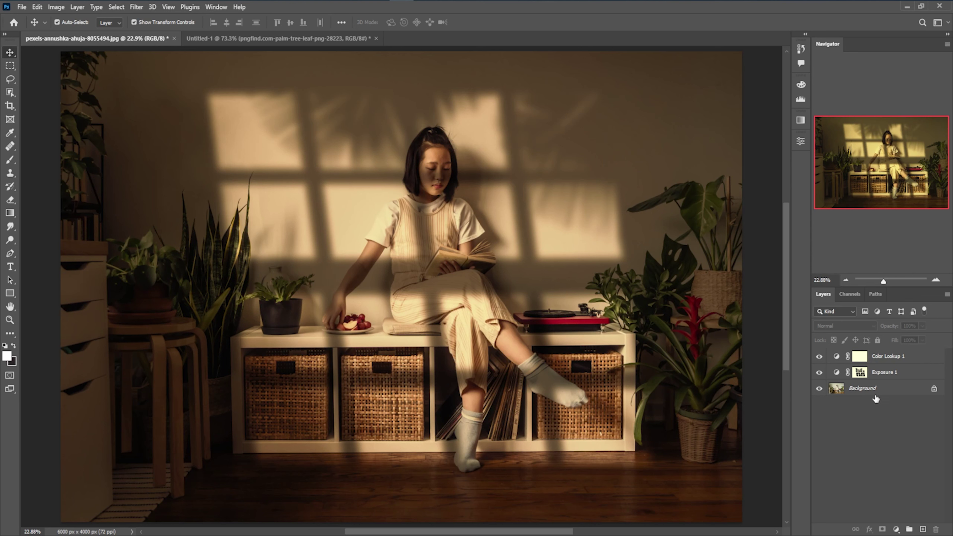
- Shift the Exposure 1 window shadows slightly to the left
{"action": "left_click", "coordinate": [875, 374]}
{"action": "left_click_drag", "start_coordinate": [335, 343], "coordinate": [327, 341]}
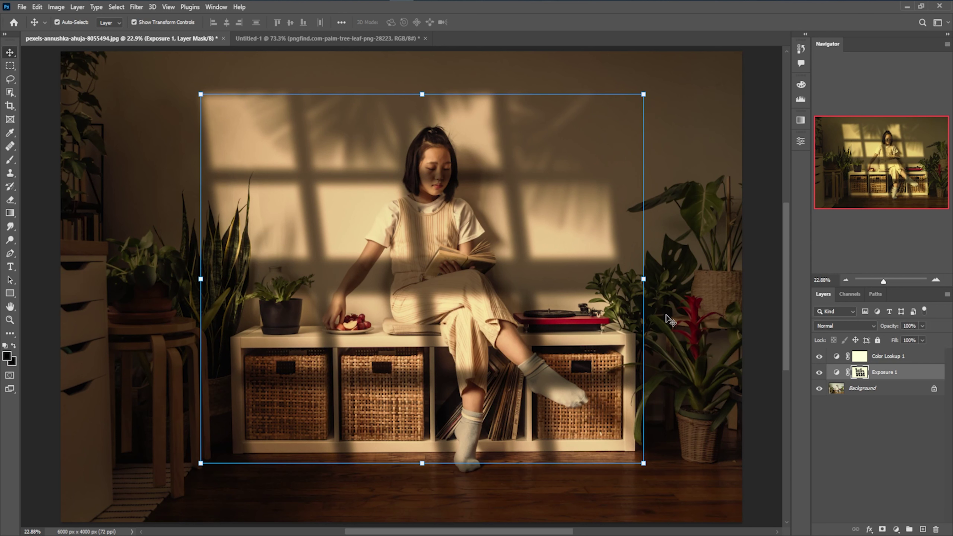
{"action": "left_click", "coordinate": [888, 444]}
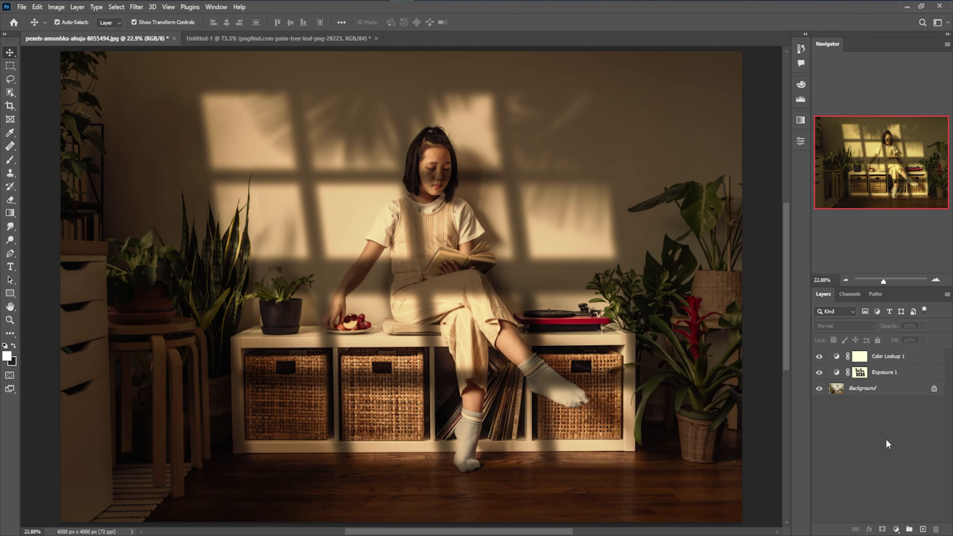
- Group Exposure 1 and Color Lookup 1 into Group 1, then open the andrew-neel laptop photo
{"action": "left_click", "coordinate": [884, 376]}
{"action": "left_click", "coordinate": [879, 361], "text": "shift"}
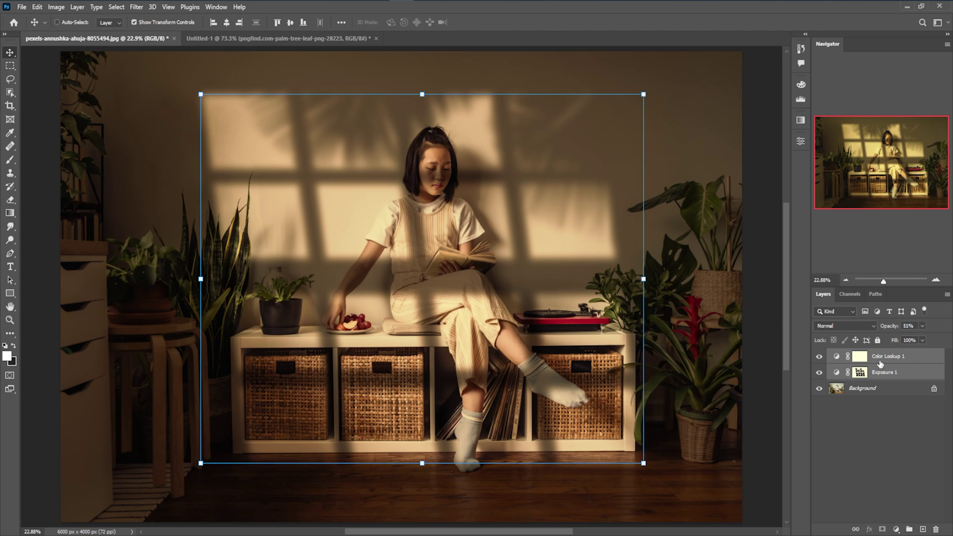
{"action": "key", "text": "ctrl+g"}
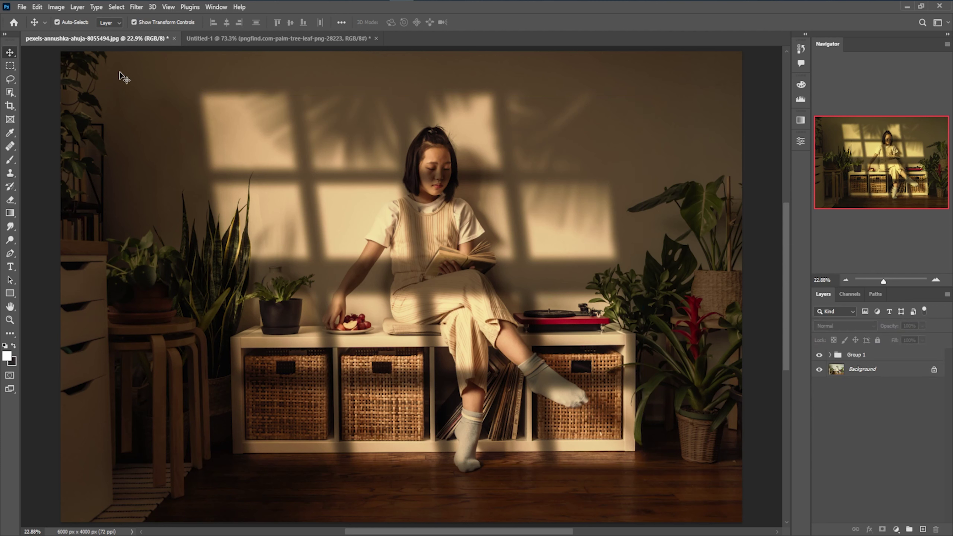
{"action": "key", "text": "alt+Tab"}
{"action": "mouse_move", "coordinate": [281, 166]}
{"action": "left_mouse_down"}
{"action": "mouse_move", "coordinate": [541, 30]}
{"action": "mouse_move", "coordinate": [581, 42]}
{"action": "left_mouse_up"}
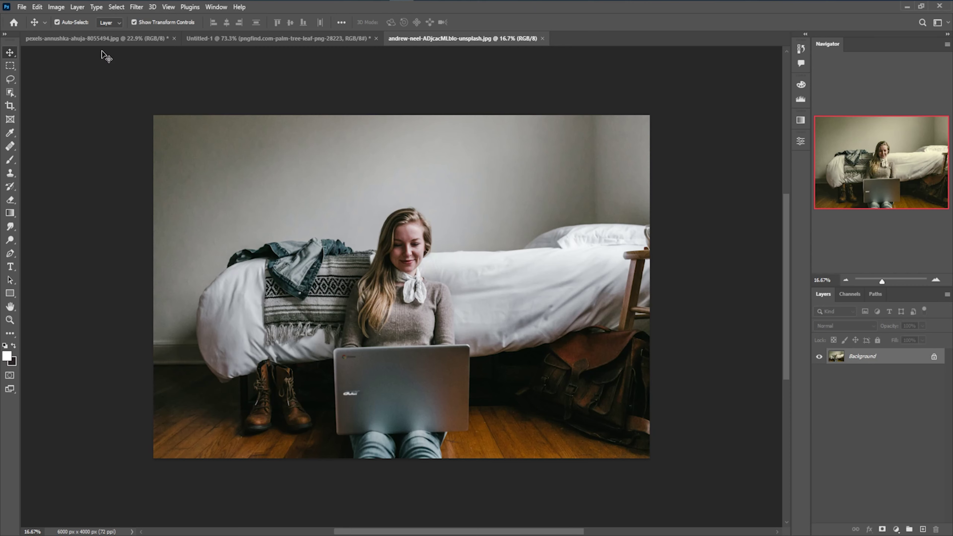
- Copy Group 1 from the first photo into the bedroom laptop photo
{"action": "left_click", "coordinate": [98, 38]}
{"action": "left_click", "coordinate": [860, 354]}
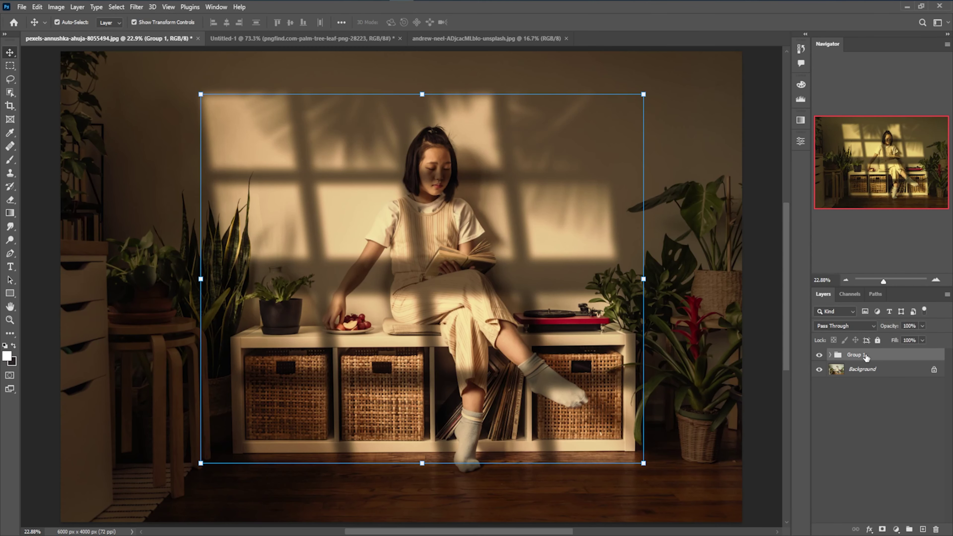
{"action": "right_click", "coordinate": [865, 354]}
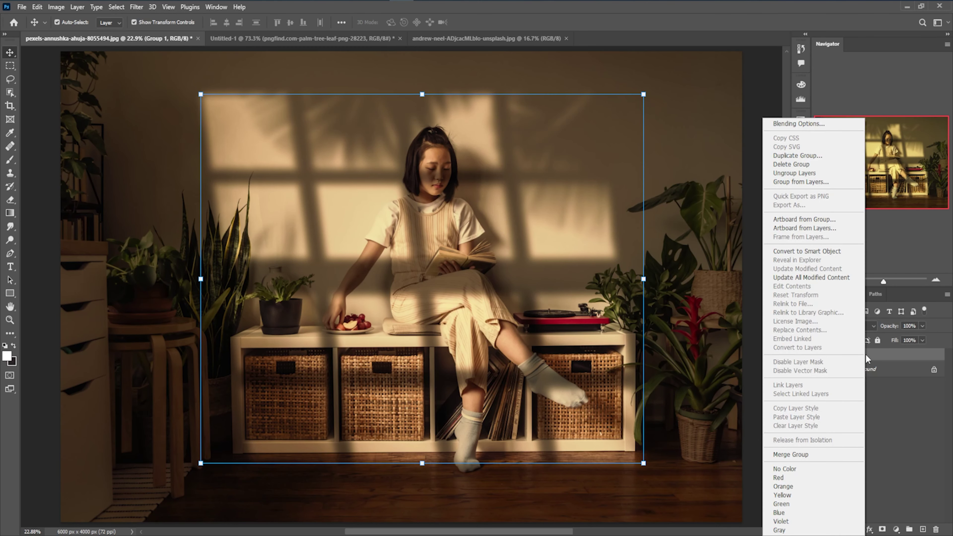
{"action": "key", "text": "Escape"}
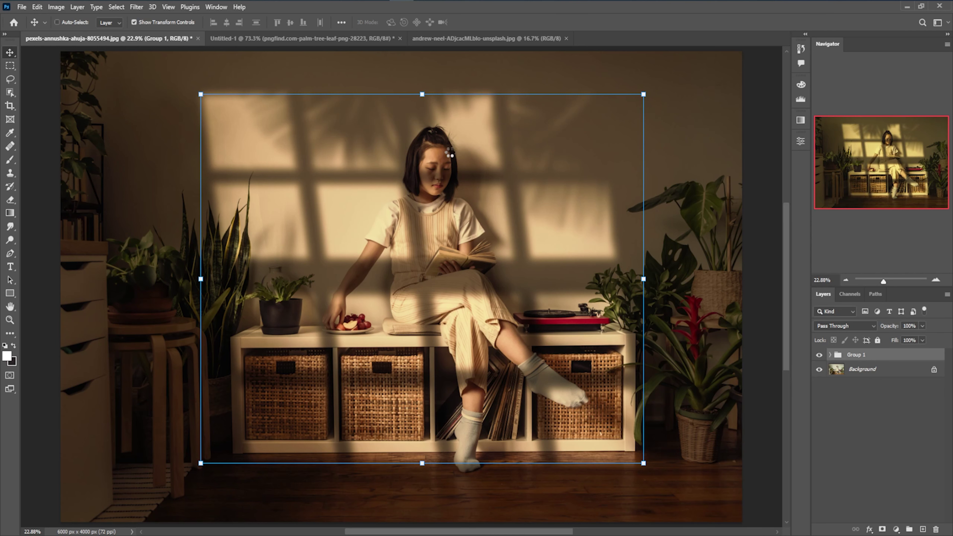
{"action": "left_click", "coordinate": [451, 39]}
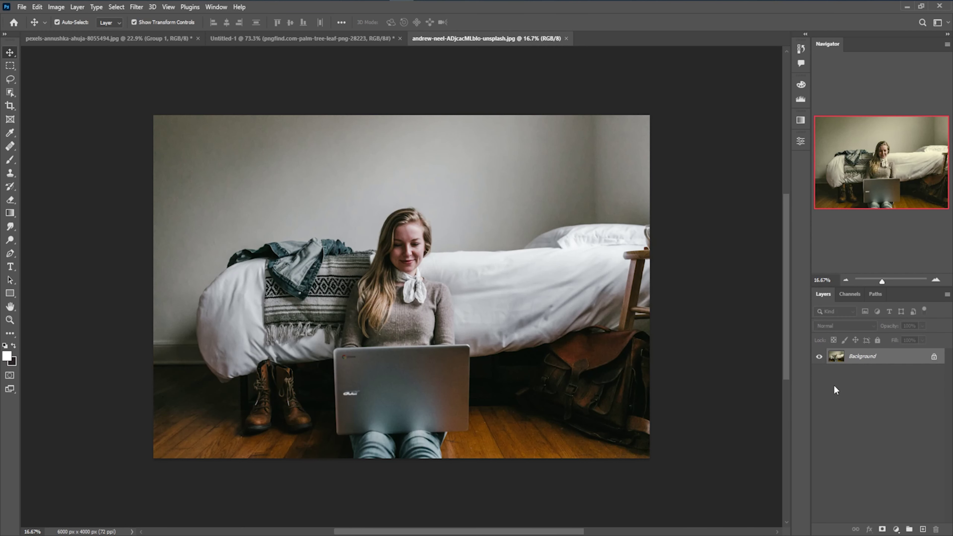
{"action": "left_click_drag", "start_coordinate": [847, 363], "coordinate": [847, 356]}
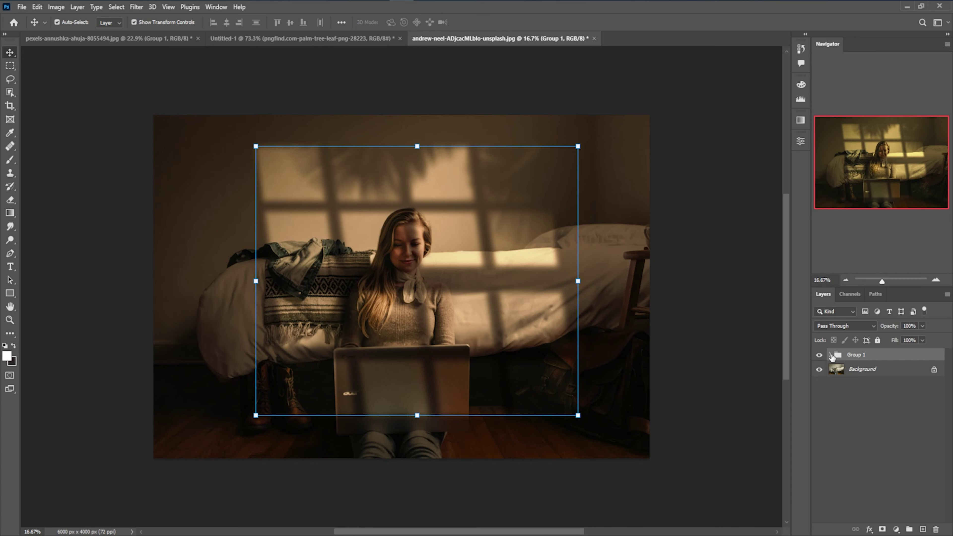
- Enlarge and reposition the Exposure 1 shadow mask to fit the laptop photo's wall
{"action": "left_click", "coordinate": [831, 354]}
{"action": "left_click", "coordinate": [867, 387]}
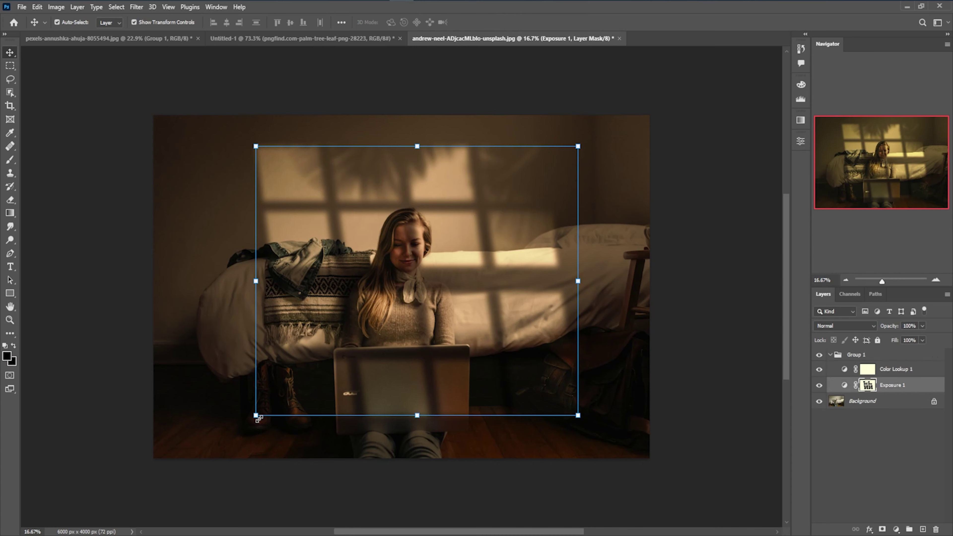
{"action": "left_click_drag", "start_coordinate": [258, 419], "coordinate": [222, 446]}
{"action": "mouse_move", "coordinate": [404, 334]}
{"action": "left_mouse_down"}
{"action": "mouse_move", "coordinate": [399, 316]}
{"action": "mouse_move", "coordinate": [397, 331]}
{"action": "left_mouse_up"}
{"action": "left_click_drag", "start_coordinate": [575, 143], "coordinate": [555, 152]}
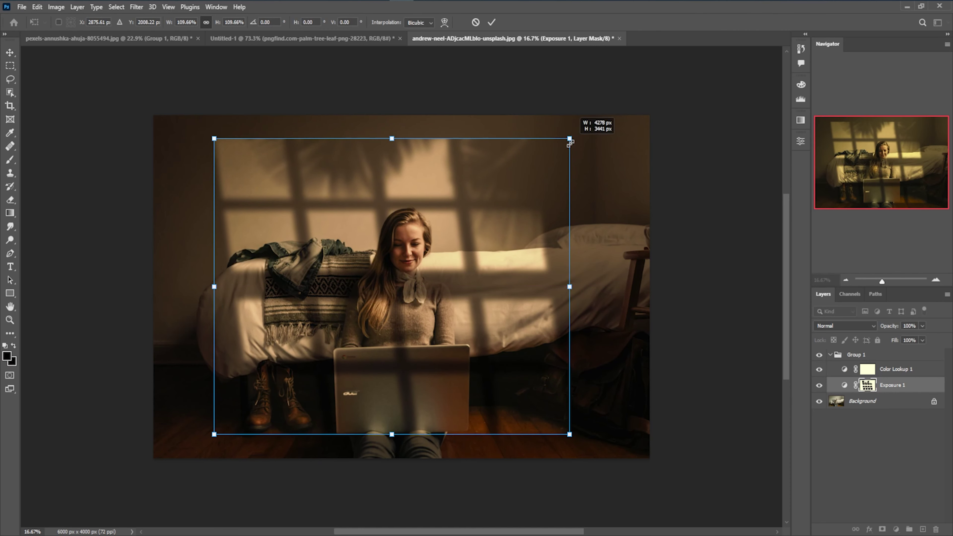
{"action": "left_click_drag", "start_coordinate": [496, 230], "coordinate": [504, 228]}
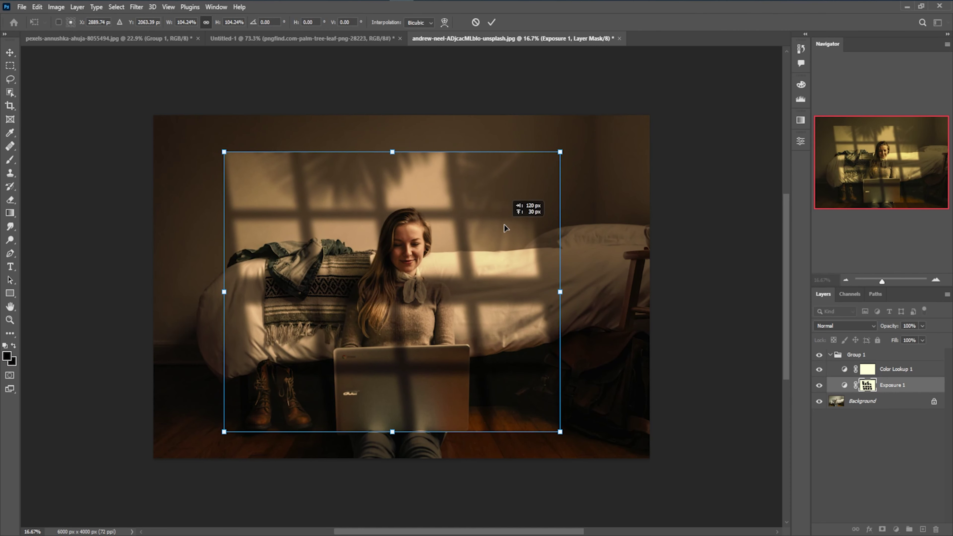
{"action": "left_click", "coordinate": [883, 370]}
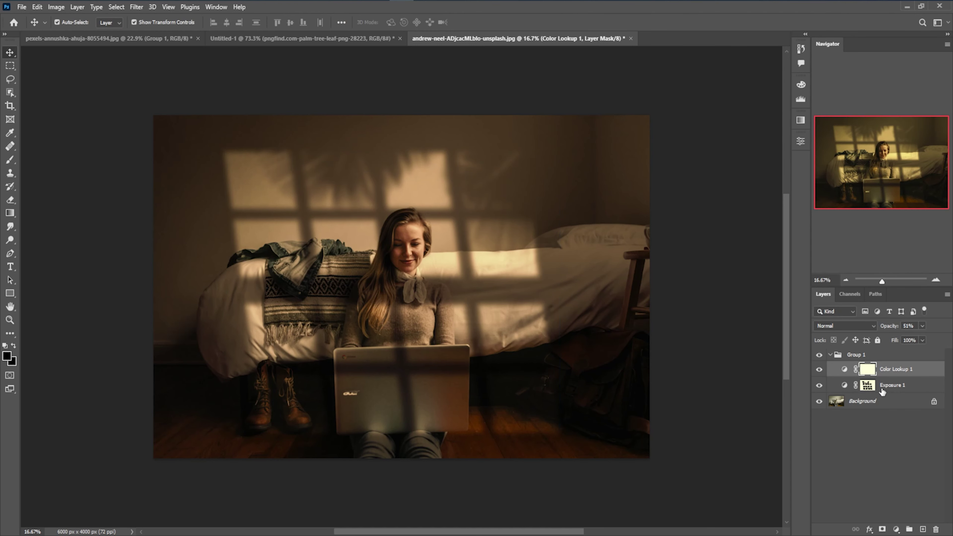
- Collapse Group 1 and return to the folder of source photos
{"action": "left_click", "coordinate": [868, 355]}
{"action": "left_click", "coordinate": [831, 355]}
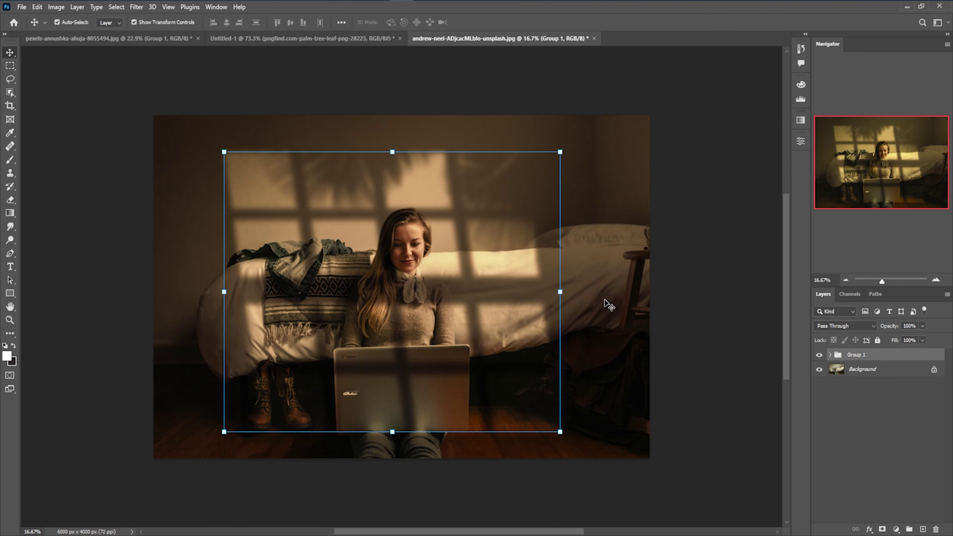
{"action": "key", "text": "alt+Tab"}
- Open the pexels-antonio boy-reading photo and paste the window-light group into it
{"action": "left_click", "coordinate": [406, 178]}
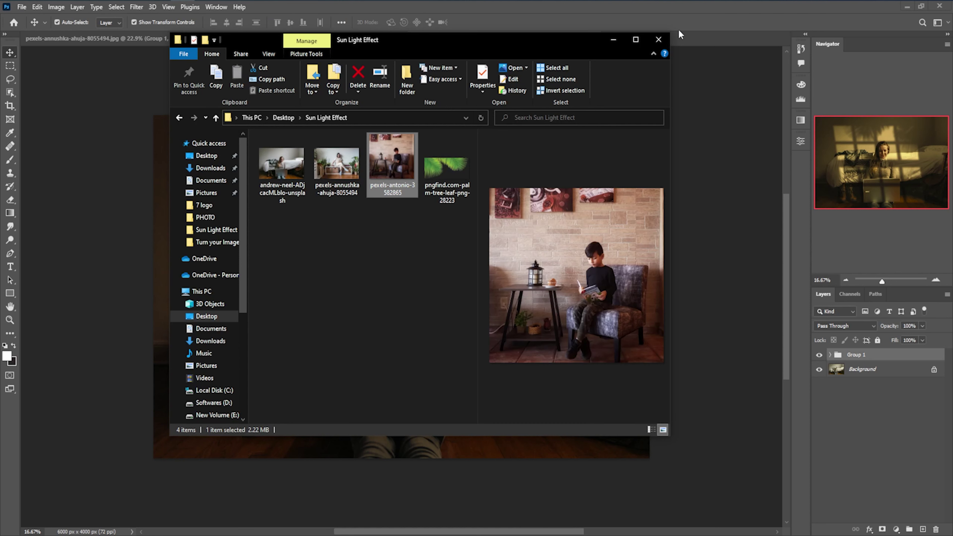
{"action": "left_click_drag", "start_coordinate": [700, 44], "coordinate": [704, 40]}
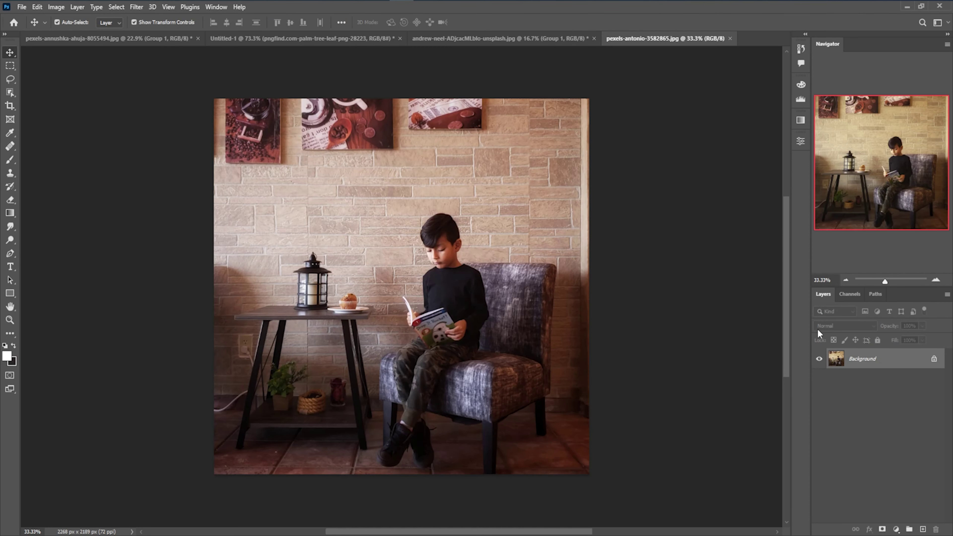
{"action": "key", "text": "ctrl+v"}
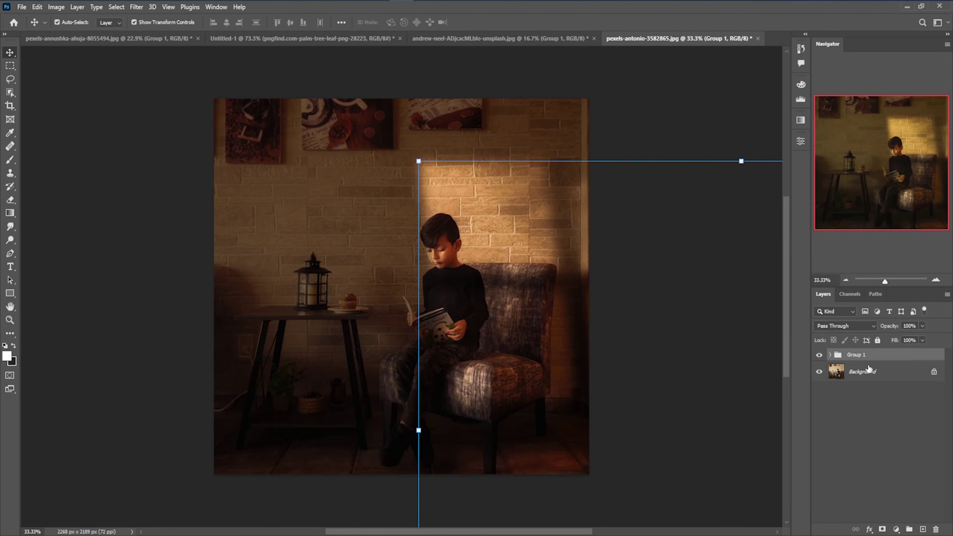
- Shrink and move the shadow mask up-left over the brick wall behind the boy
{"action": "mouse_move", "coordinate": [548, 251]}
{"action": "left_mouse_down"}
{"action": "mouse_move", "coordinate": [221, 139]}
{"action": "mouse_move", "coordinate": [531, 393]}
{"action": "left_mouse_up"}
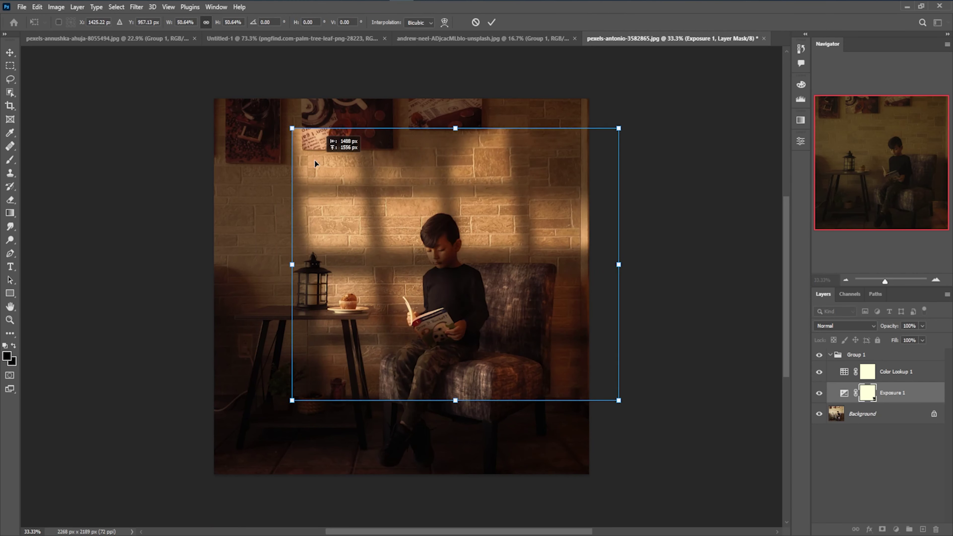
{"action": "left_click_drag", "start_coordinate": [566, 423], "coordinate": [268, 168]}
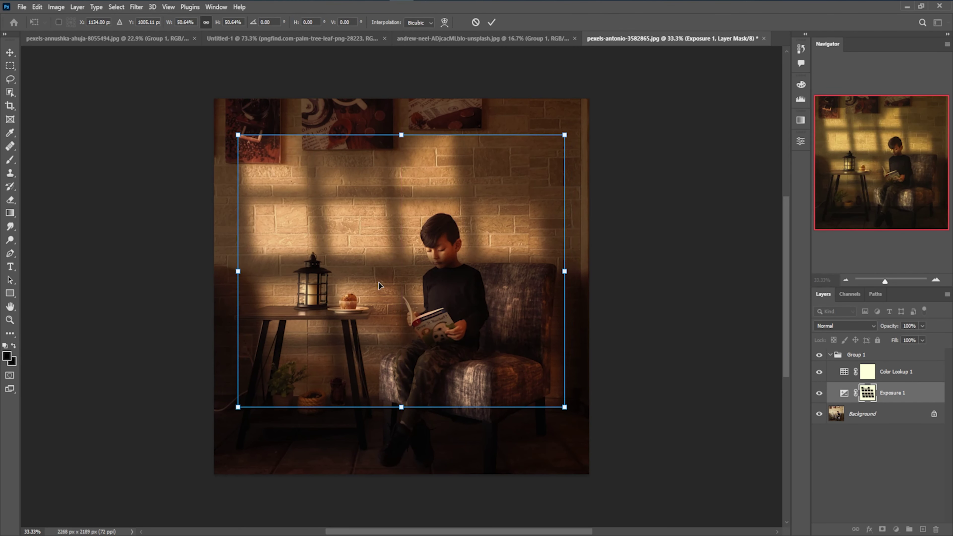
{"action": "left_click_drag", "start_coordinate": [379, 285], "coordinate": [377, 277]}
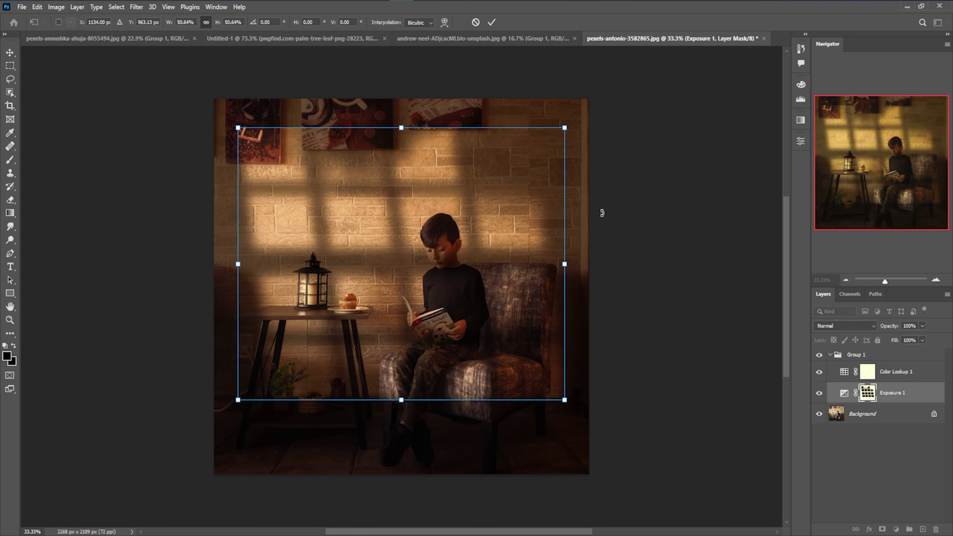
{"action": "left_click", "coordinate": [492, 22]}
{"action": "left_click", "coordinate": [713, 289]}
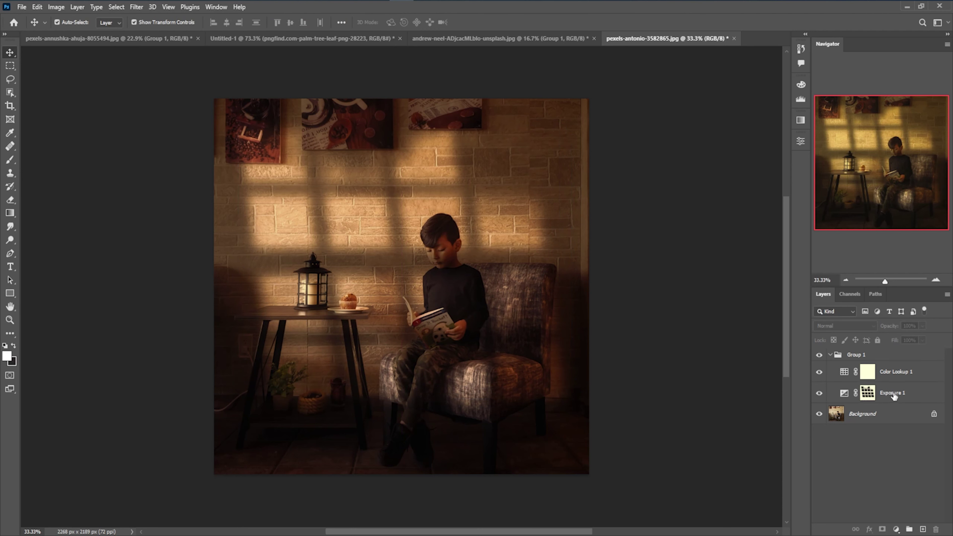
- Move the Exposure 1 mask down and set its feather to 15 px
{"action": "left_click", "coordinate": [884, 394]}
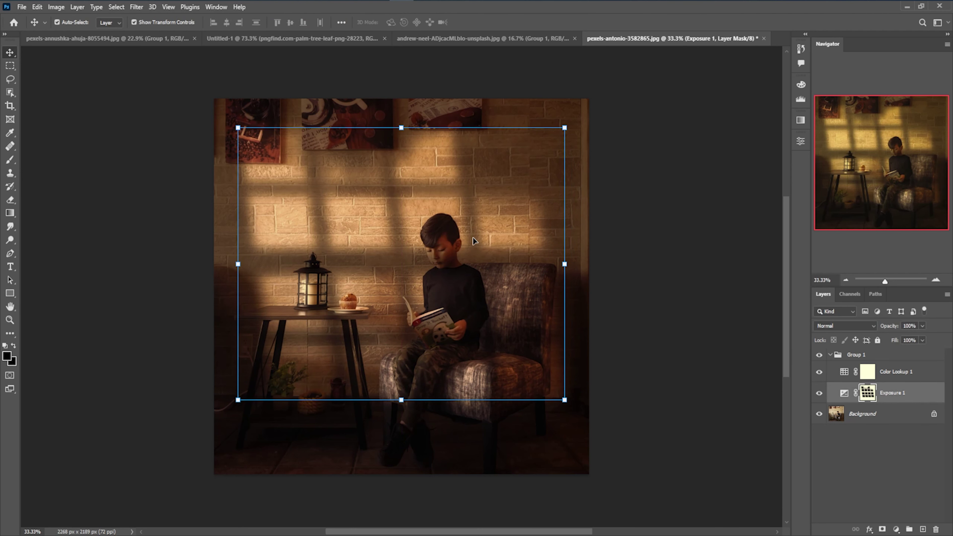
{"action": "left_click_drag", "start_coordinate": [477, 227], "coordinate": [477, 254]}
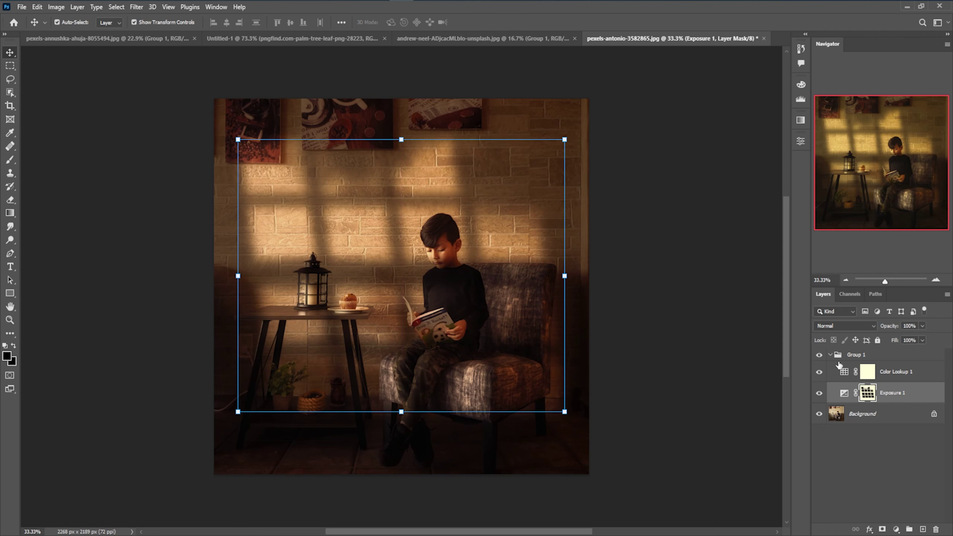
{"action": "double_click", "coordinate": [868, 392]}
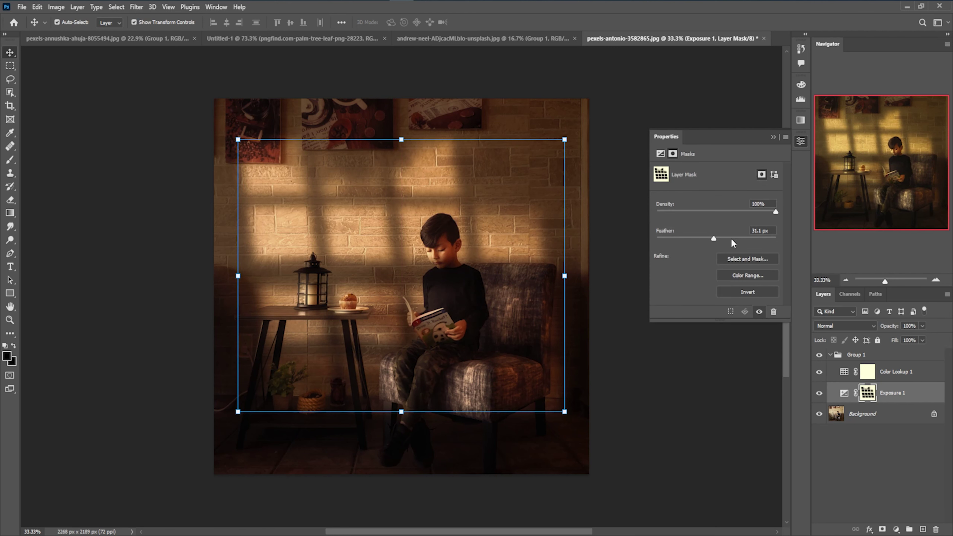
{"action": "left_click_drag", "start_coordinate": [714, 240], "coordinate": [705, 241]}
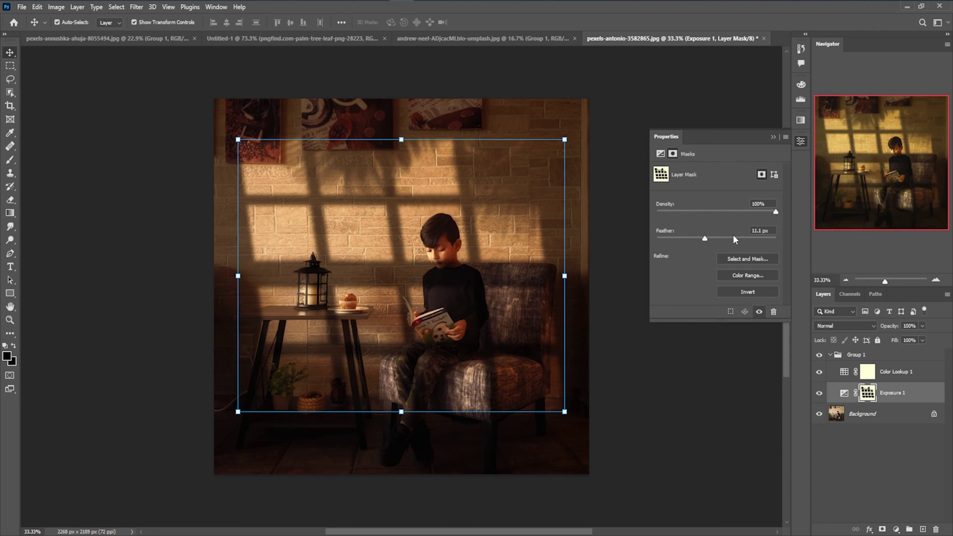
{"action": "left_click", "coordinate": [704, 239]}
{"action": "type", "text": "15"}
{"action": "left_click", "coordinate": [773, 137]}
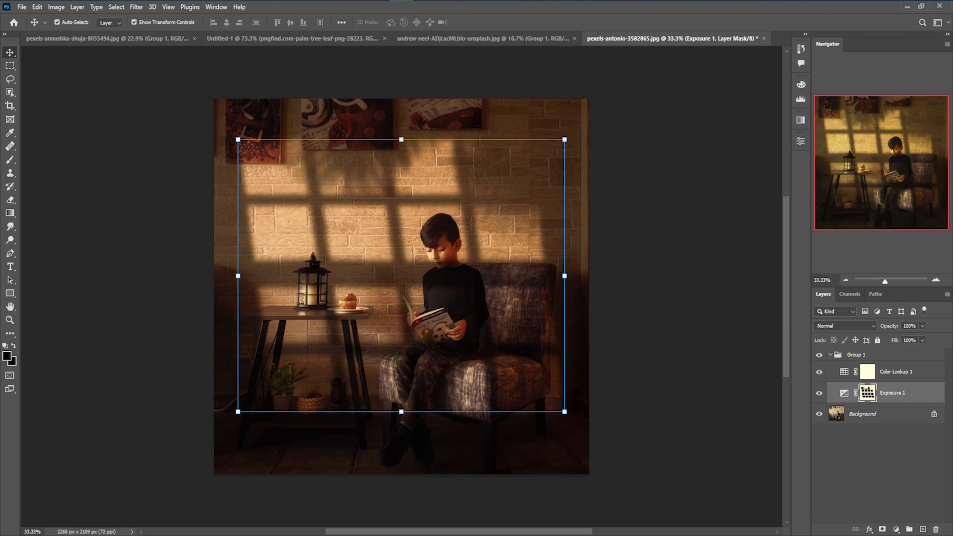